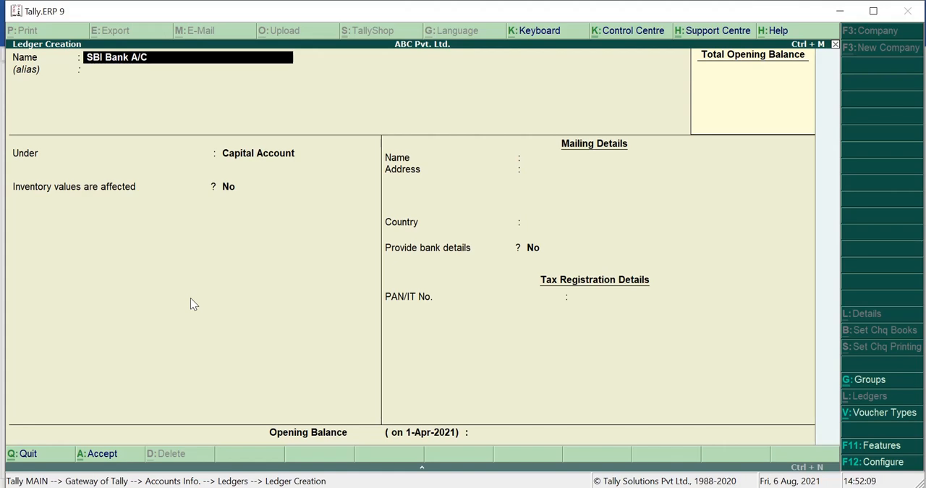
Step: Leave the SBI Bank A/C ledger without an alias and place it under the Bank Accounts group
key("Return")
key("Return")
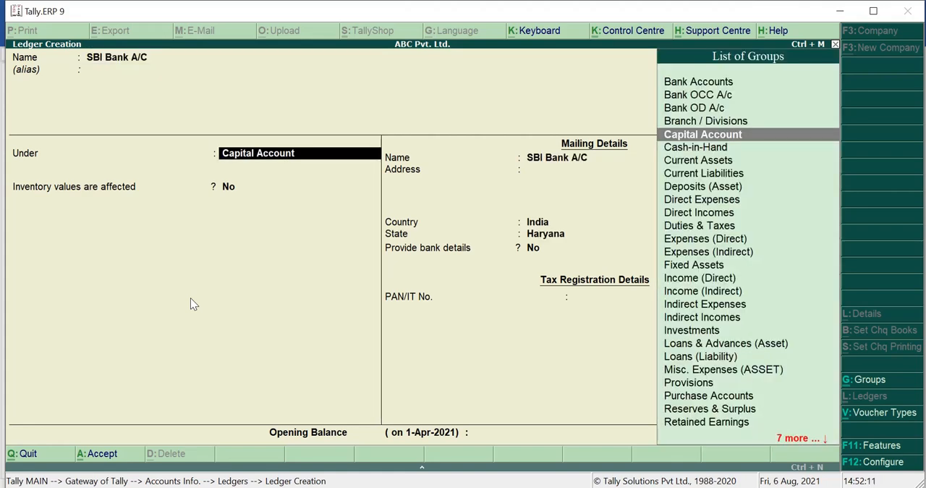
type("Bank")
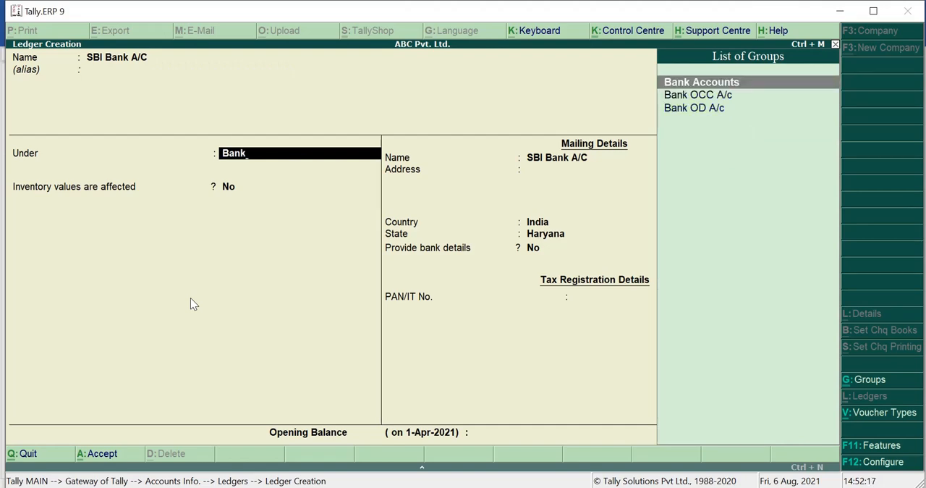
key("Return")
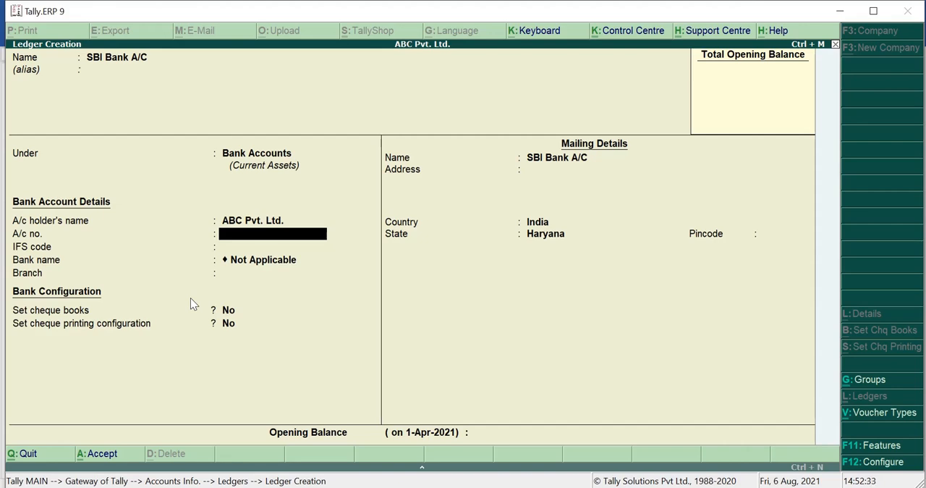
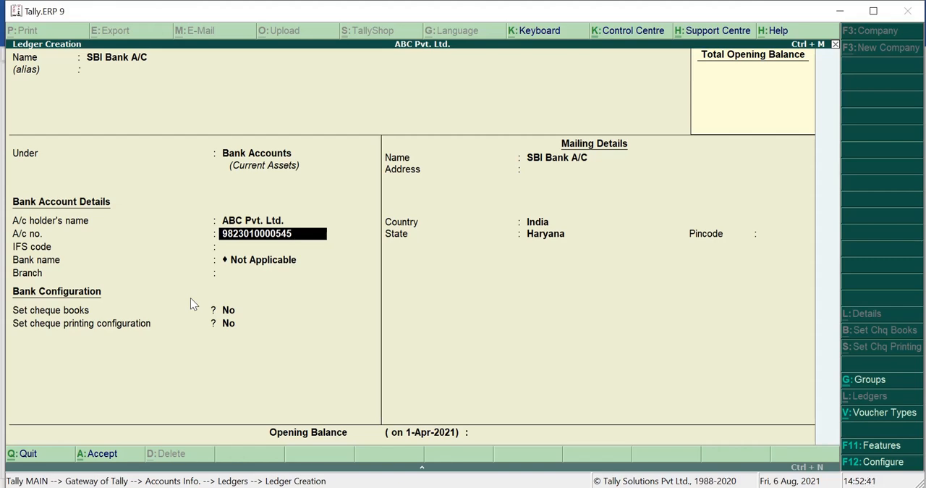
Step: Enter the bank account number for SBI Bank A/C, leaving the IFS code and branch blank and the bank name Not Applicable
key("Return")
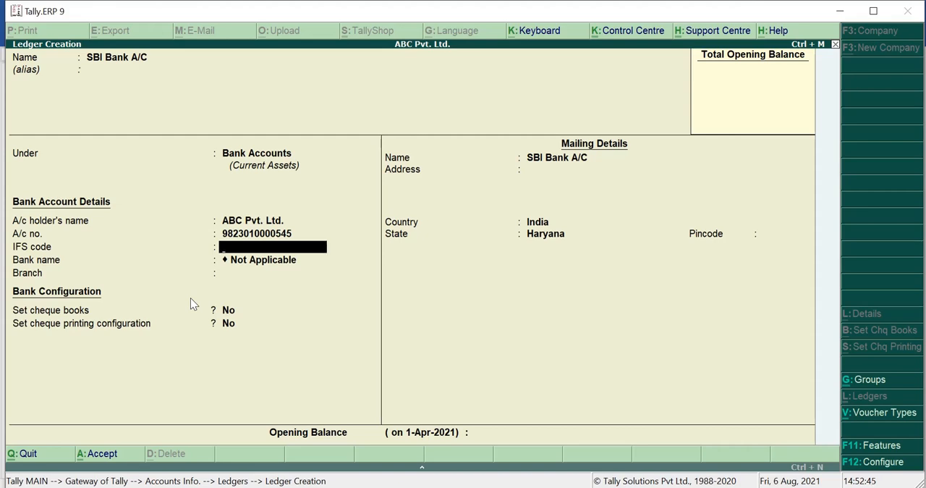
key("Return")
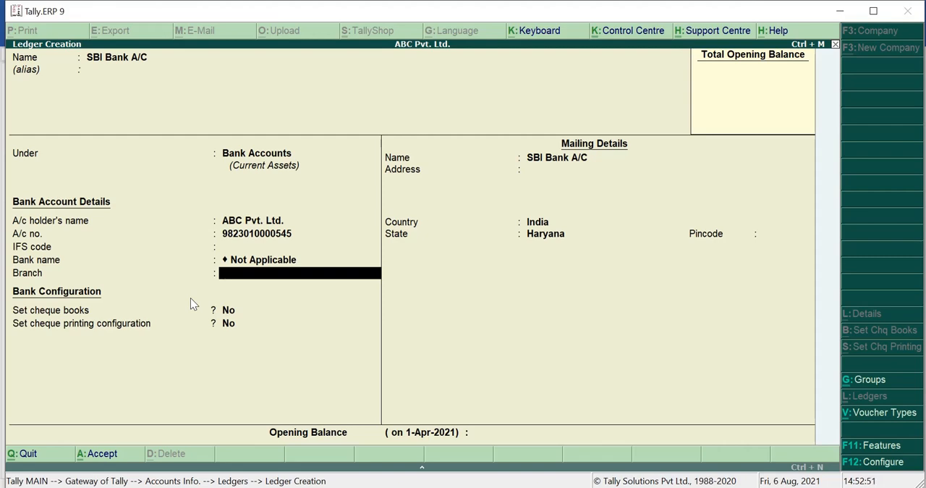
key("Return")
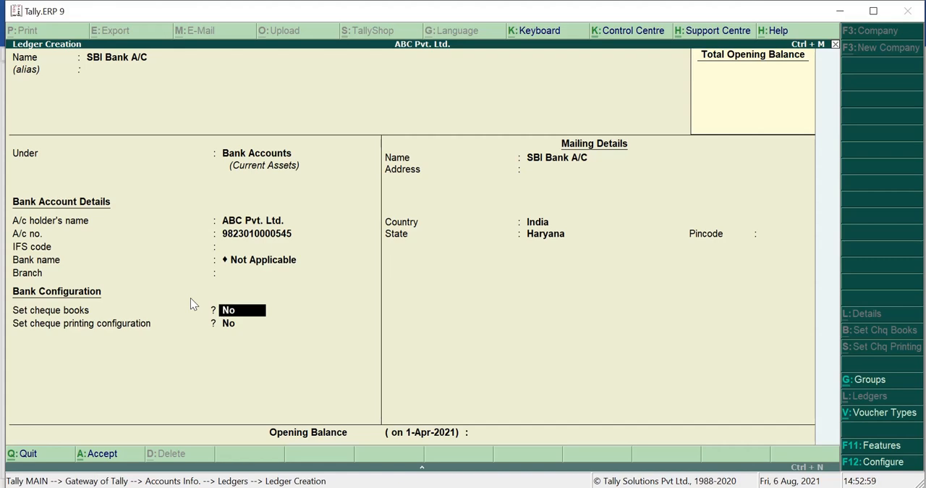
Step: Keep the default cheque settings and mailing details, leave the opening balance empty, and save the SBI Bank A/C ledger
key("Return")
key("Return")
key("Return")
key("Return")
key("Return")
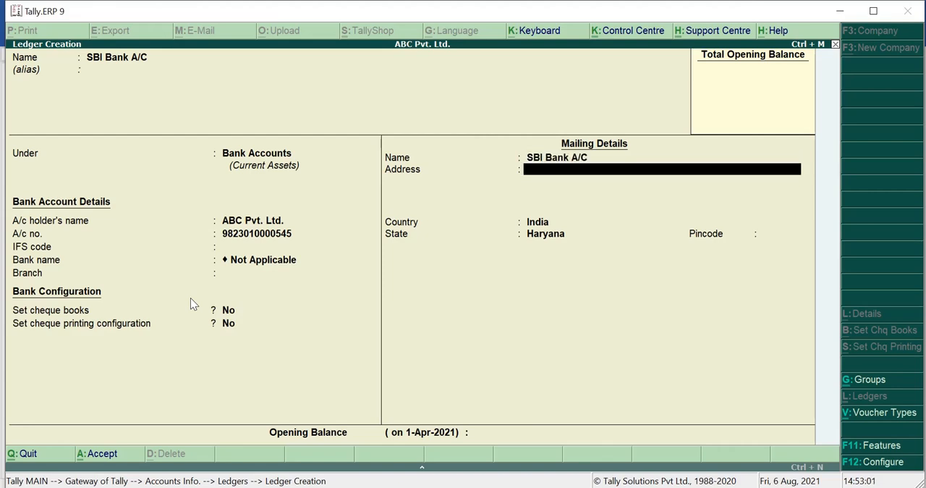
key("Return")
key("Return")
key("Return")
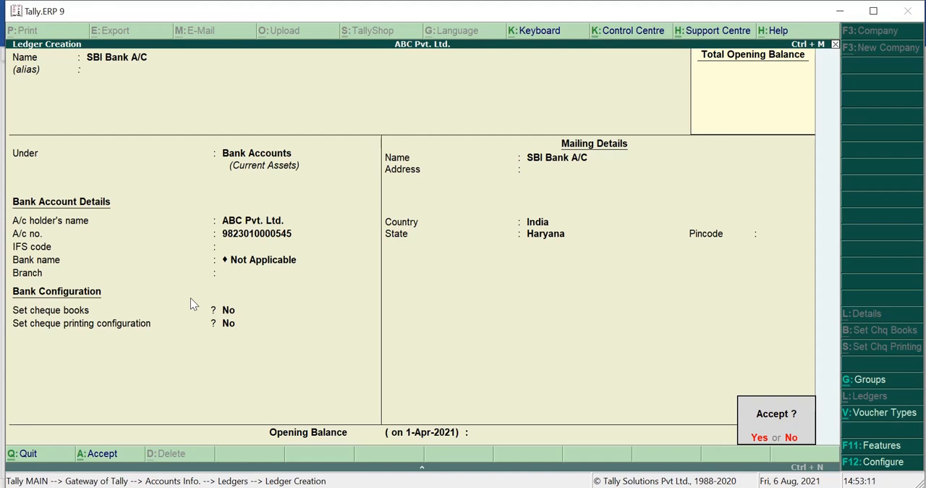
key("y")
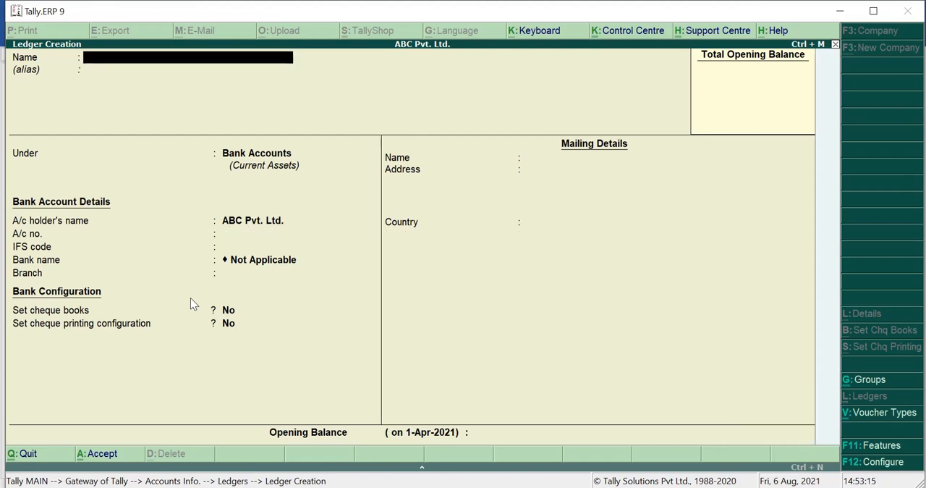
Step: Name the new ledger HDFC Bank A/C with no alias and keep it under Bank Accounts
type("HDFC B")
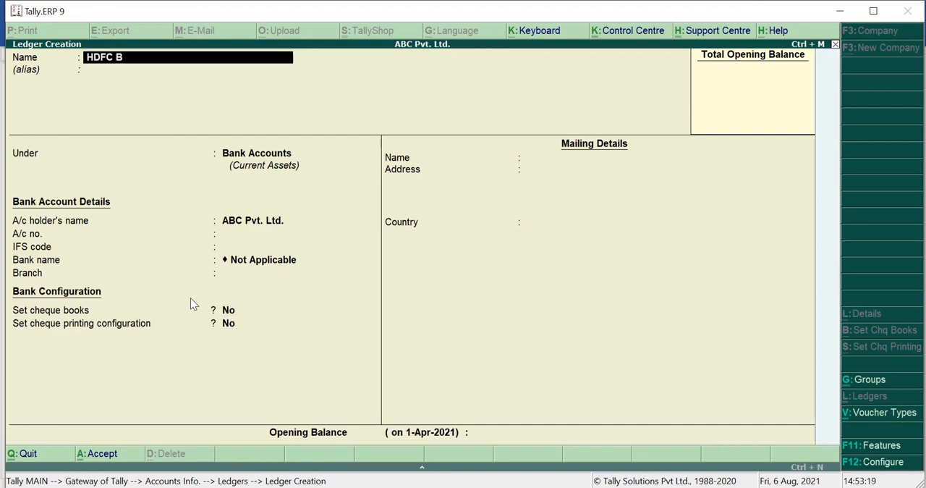
type("ank A/C")
key("Return")
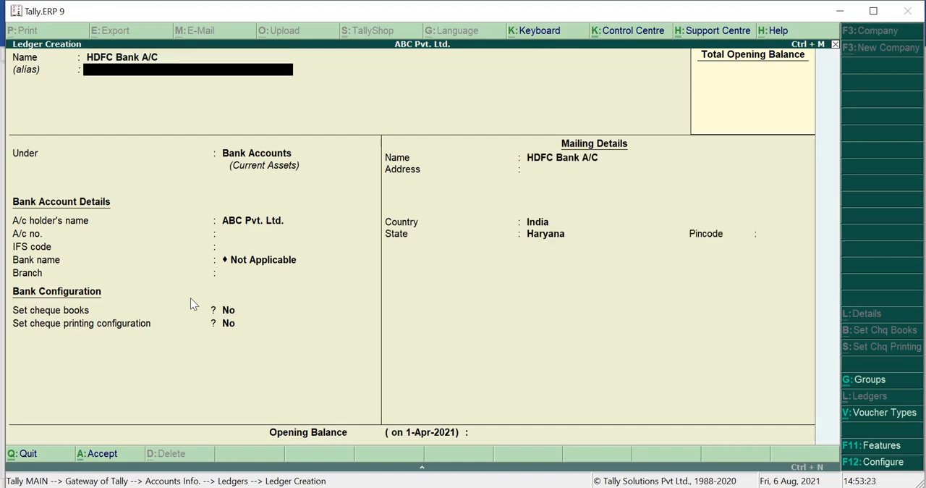
key("Return")
key("Return")
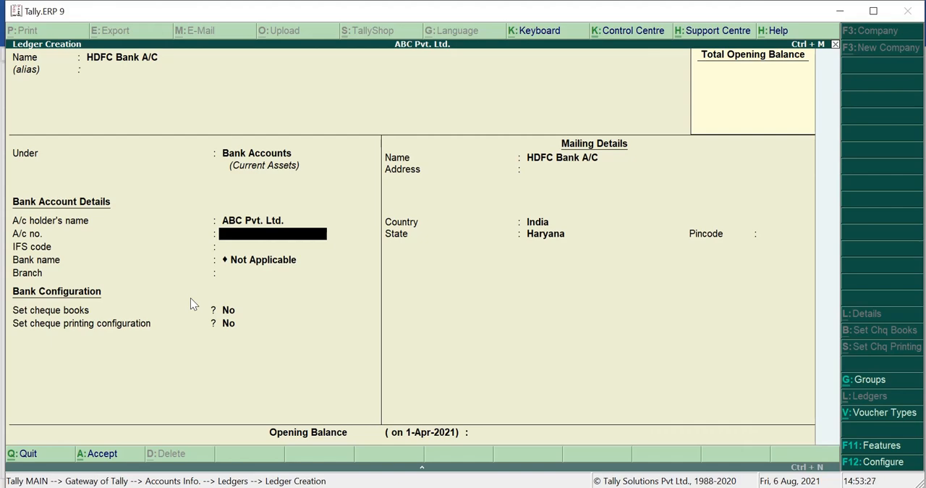
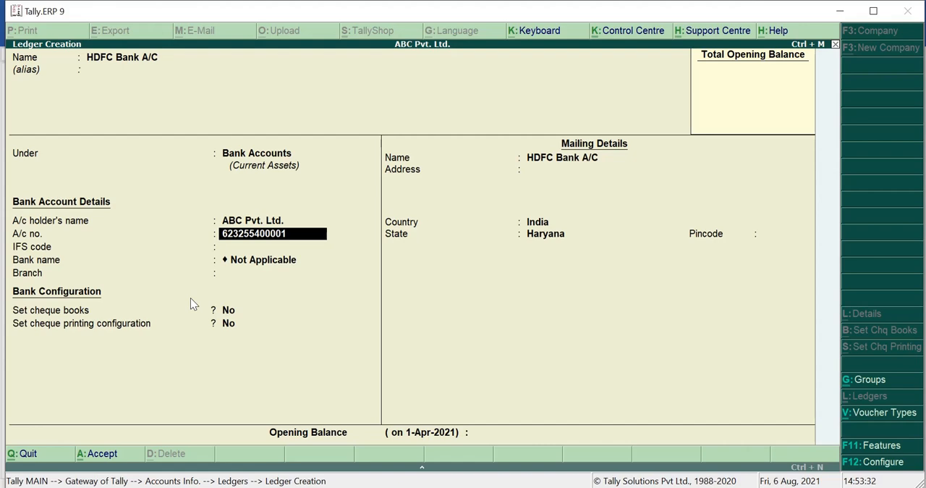
Step: Enter the bank account number for HDFC Bank A/C, leaving the IFS code blank and the bank name Not Applicable
key("Return")
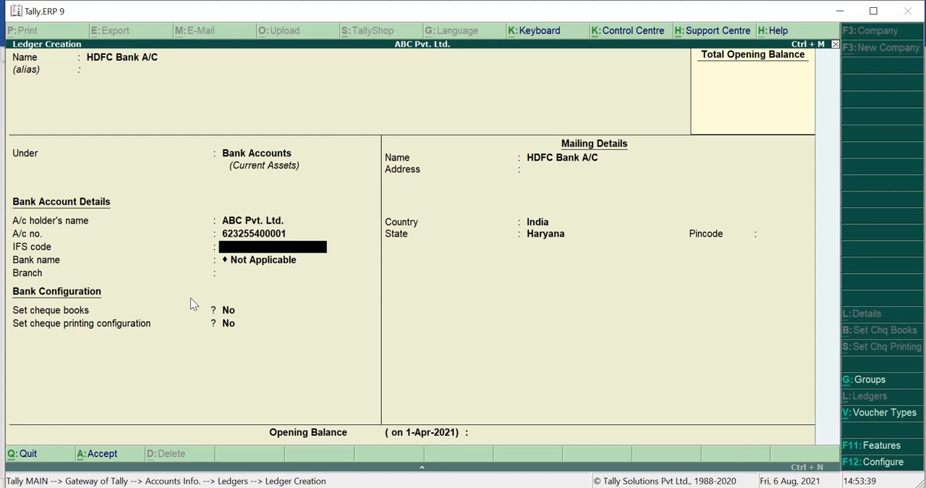
key("Return")
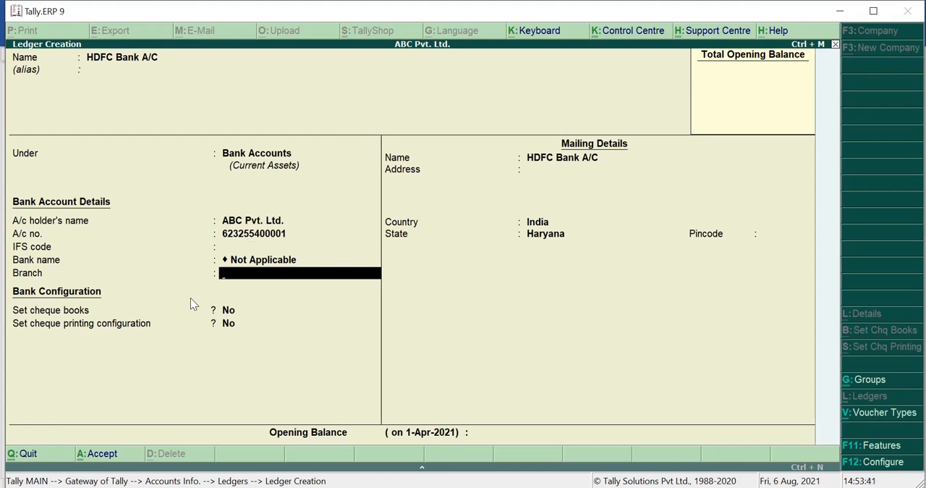
Step: Accept the remaining HDFC Bank A/C defaults without a branch, address or opening balance, and save the ledger
key("Return")
key("Return")
key("Return")
key("Return")
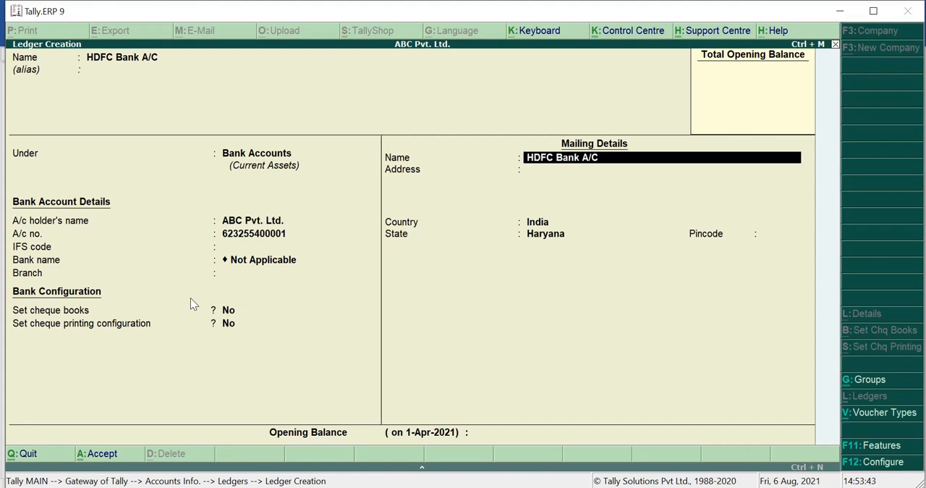
key("Return")
key("Return")
key("Return")
key("Return")
key("Return")
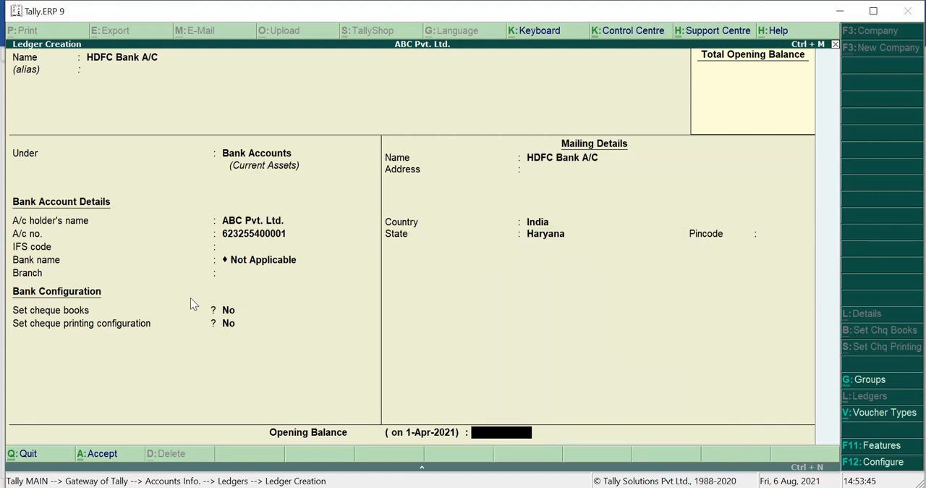
key("Return")
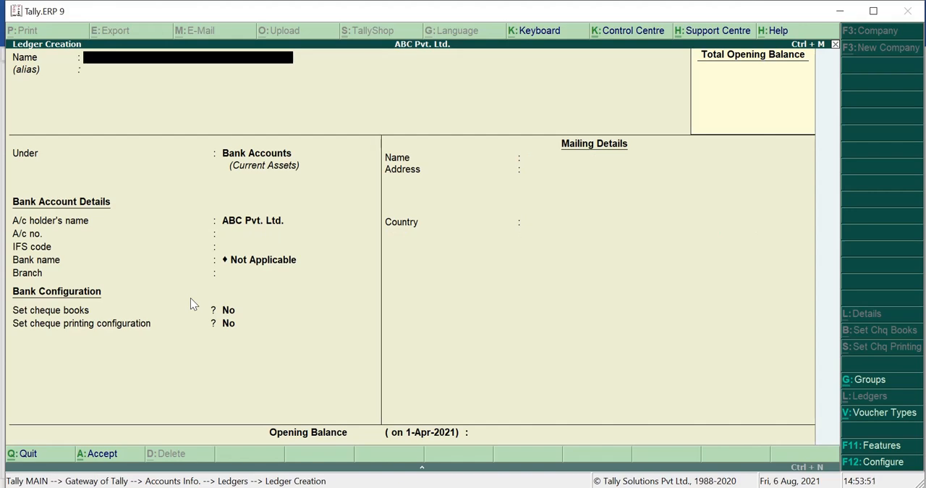
Step: Leave ledger creation, return to the Gateway of Tally and open a Contra voucher in Accounting Vouchers
key("Escape")
key("Return")
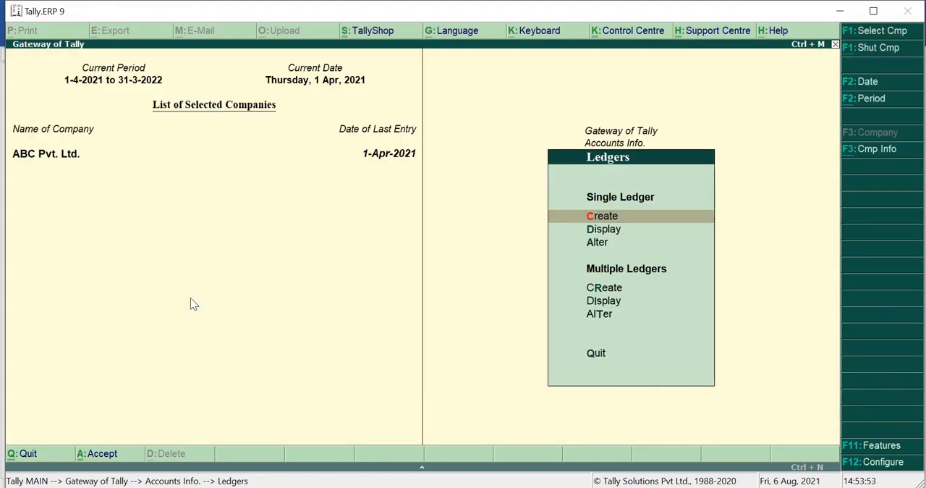
key("Escape")
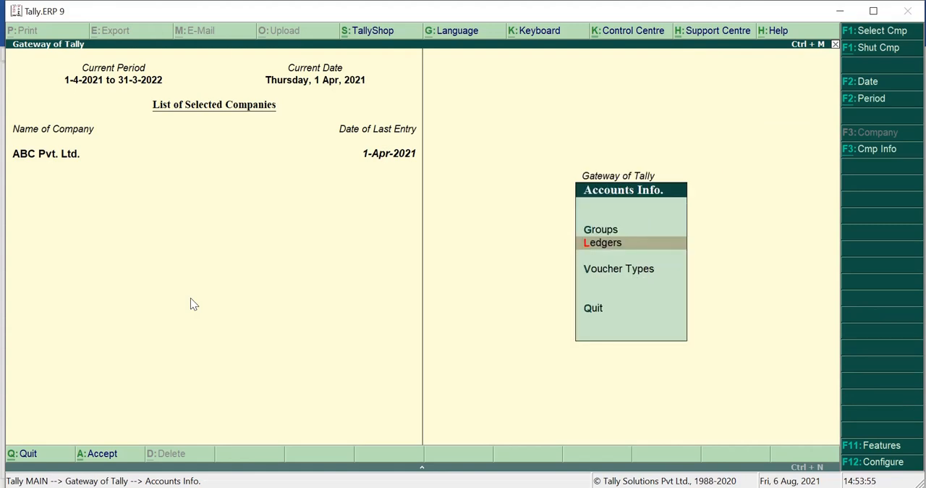
key("Escape")
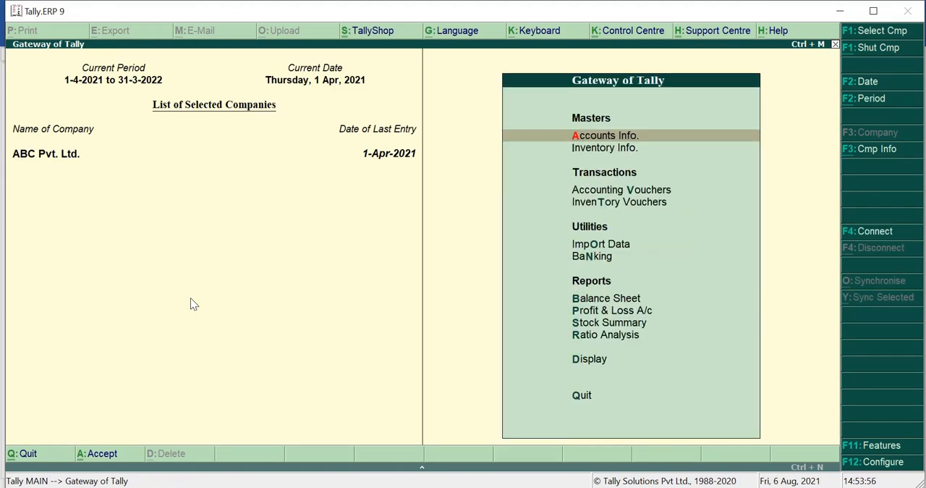
key("Down")
key("Down")
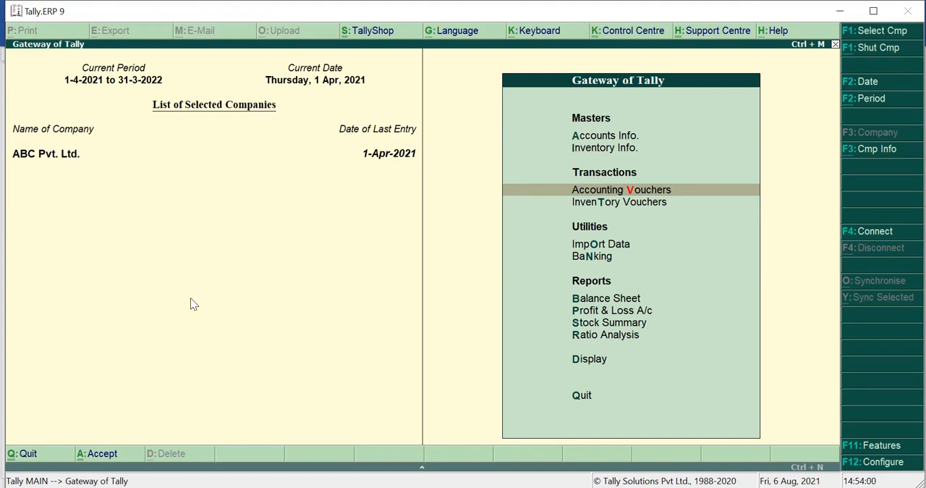
key("Return")
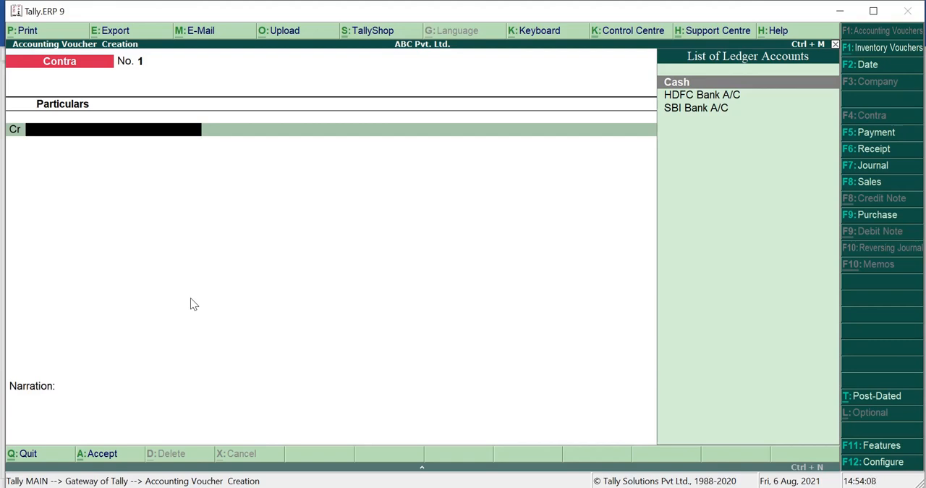
key("F5")
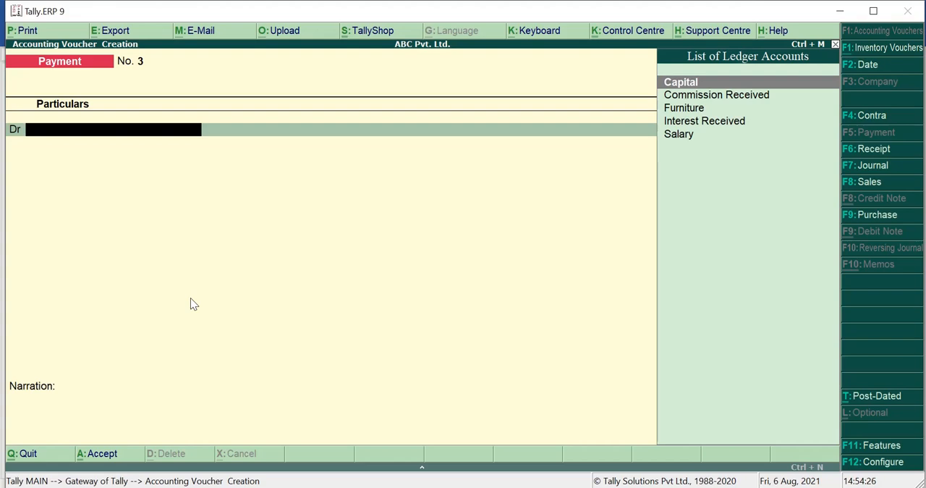
key("F4")
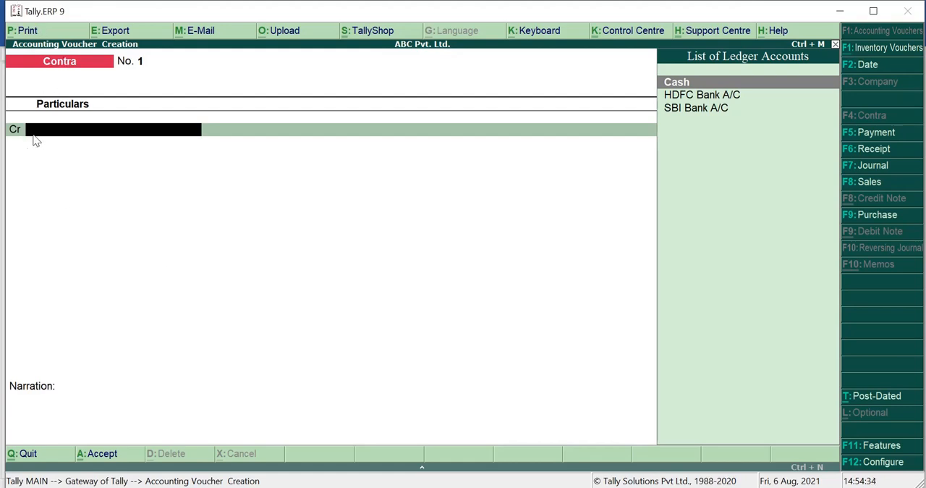
Step: Switch to the Word document and read the transaction about opening the SBI Bank account
key("alt+Tab")
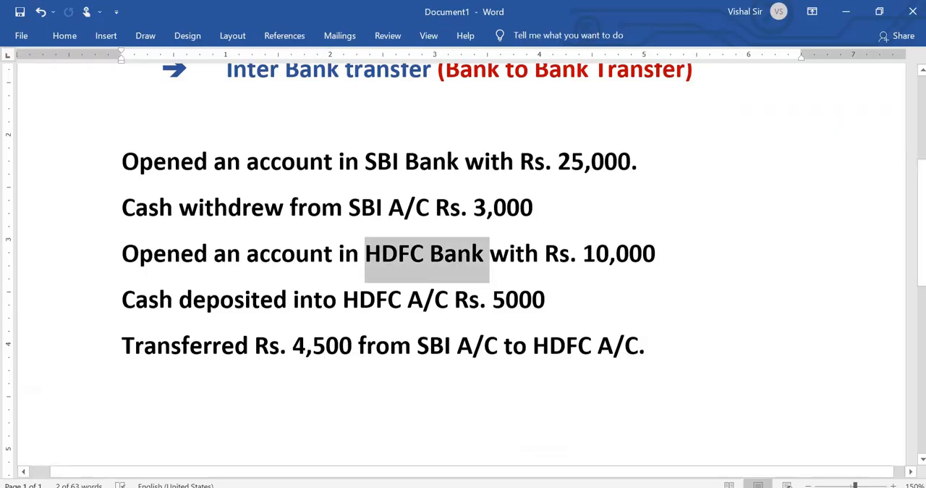
left_click(311, 411)
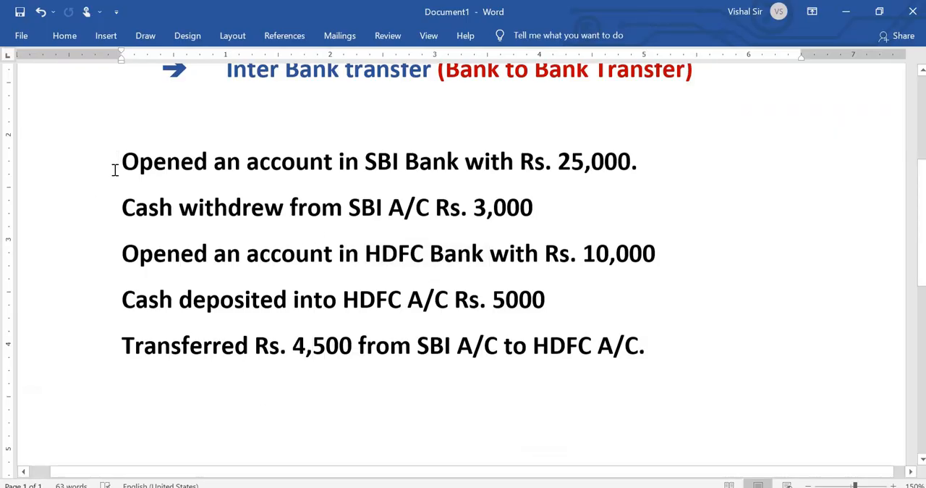
left_click_drag(120, 161, 622, 184)
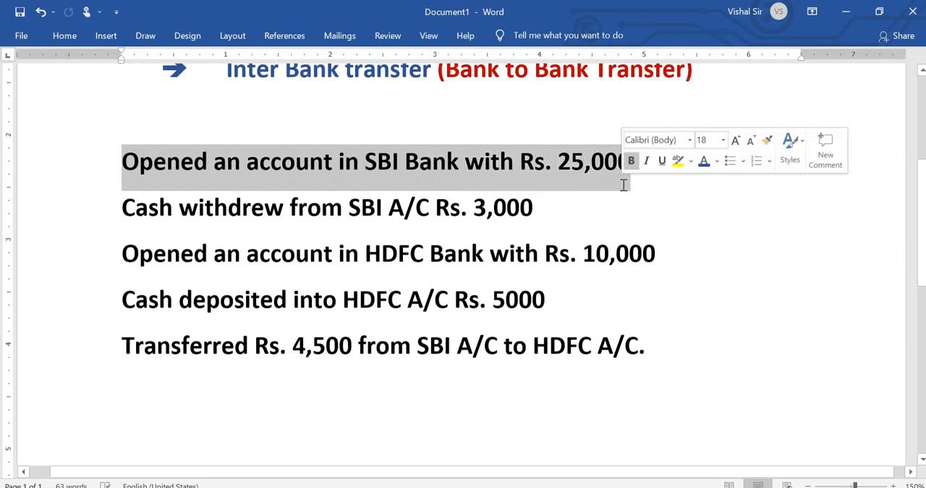
left_click(765, 414)
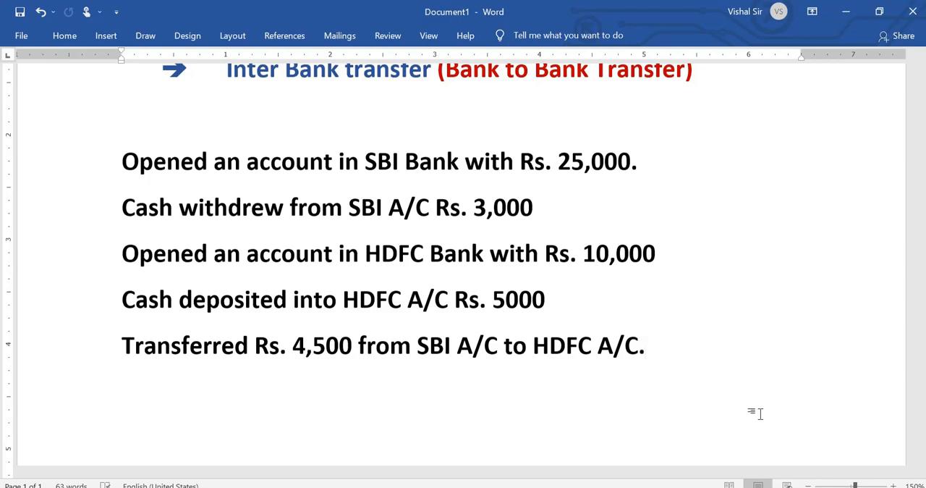
Step: Switch back to Tally.ERP 9 and credit the Cash ledger with 25,000 in the Contra voucher
key("alt+Tab")
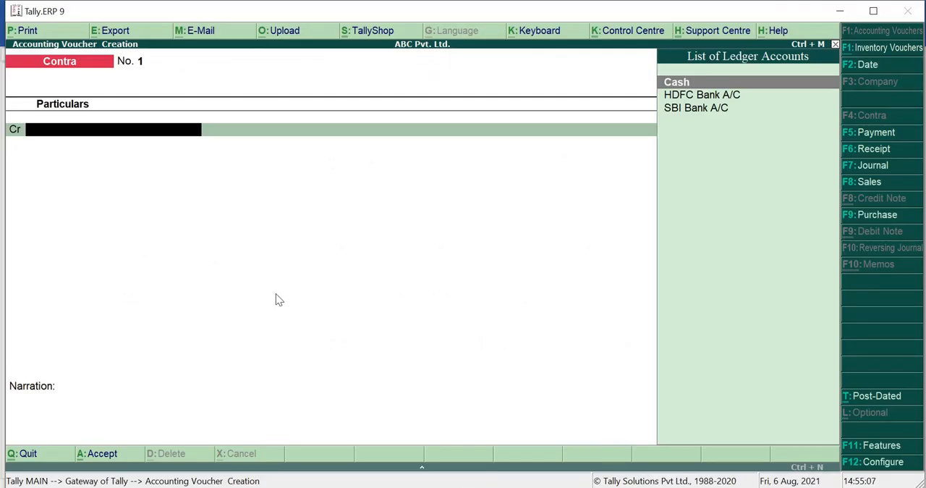
type("Cash")
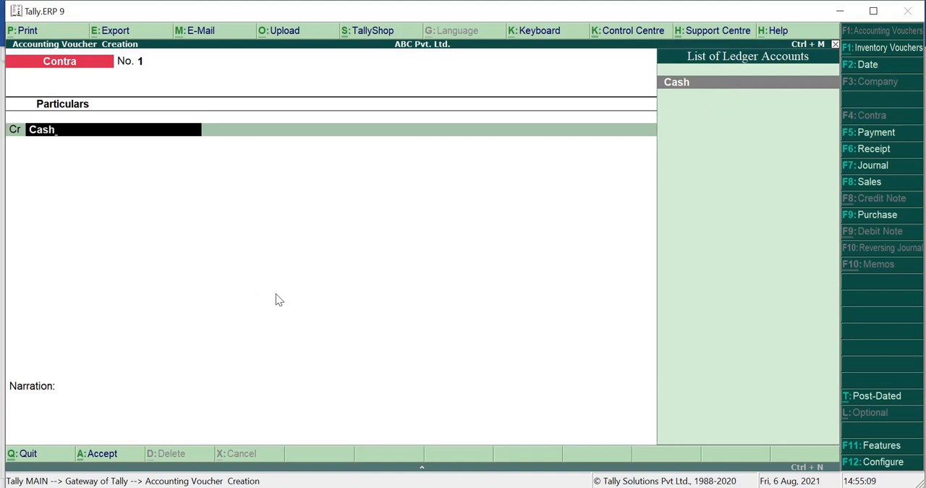
key("Return")
type("25000")
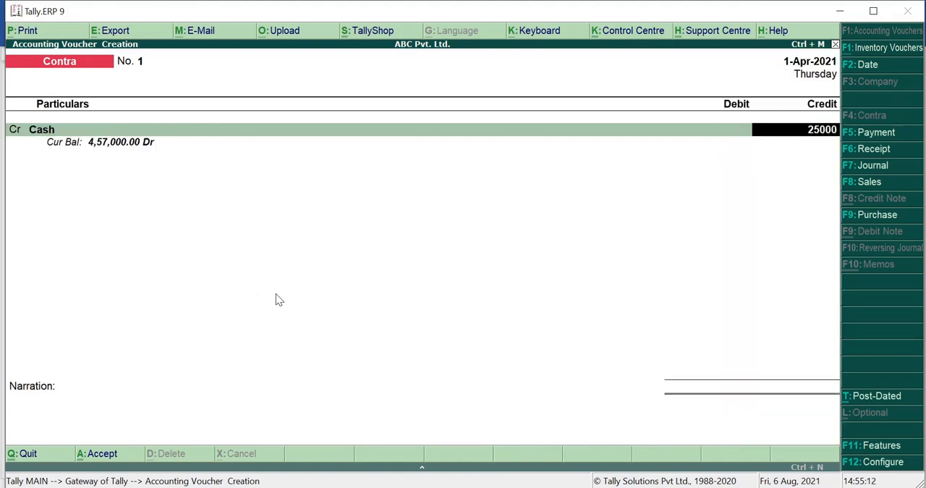
key("Return")
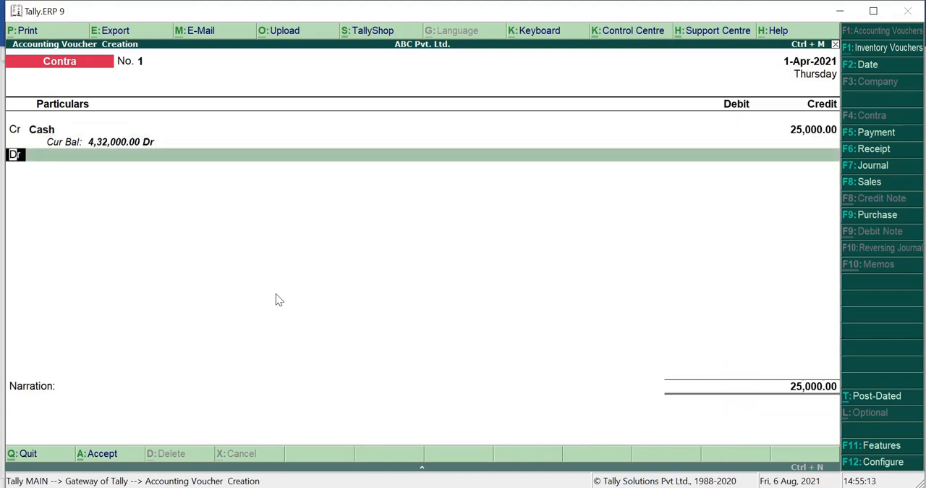
Step: Debit SBI Bank A/C with 25,000 in the Contra voucher and allocate the full amount as a Cash transaction
key("Return")
type("Sbi")
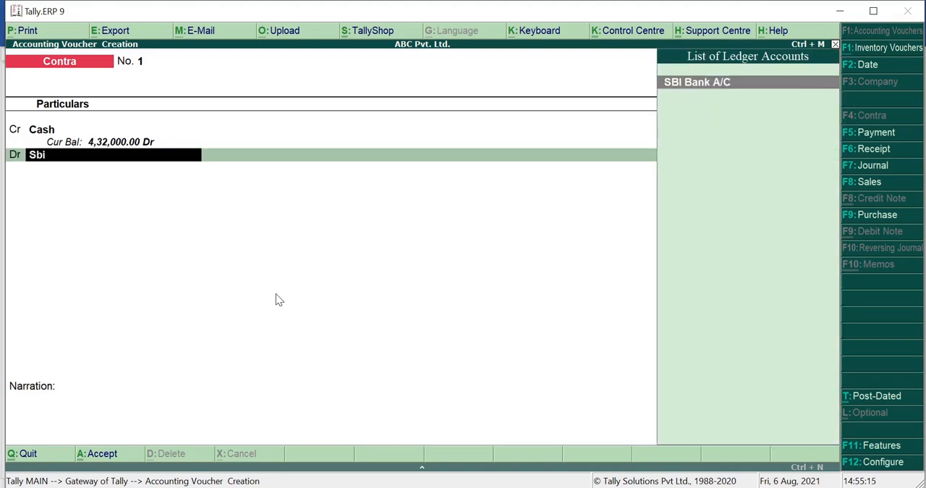
key("Return")
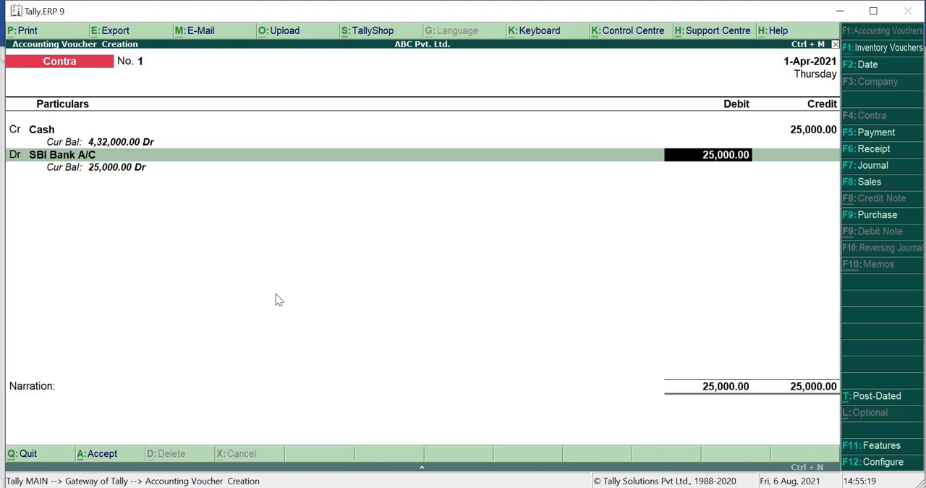
key("Return")
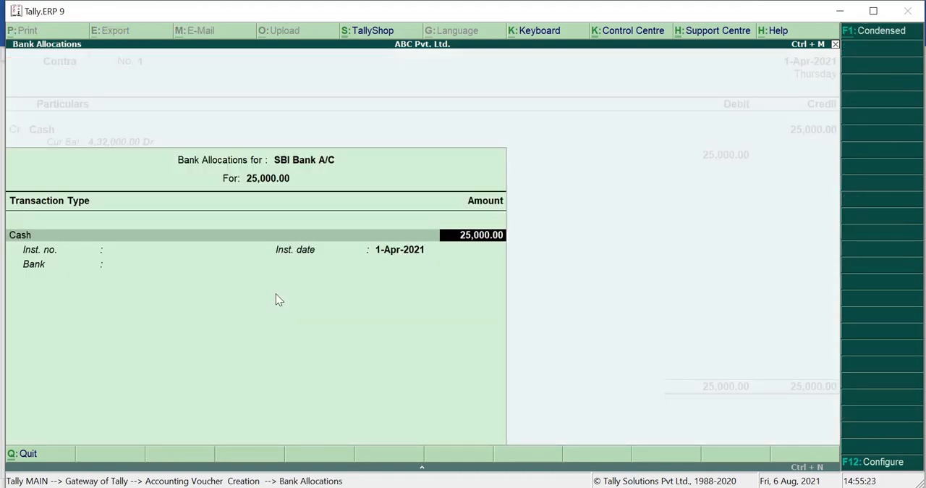
key("Return")
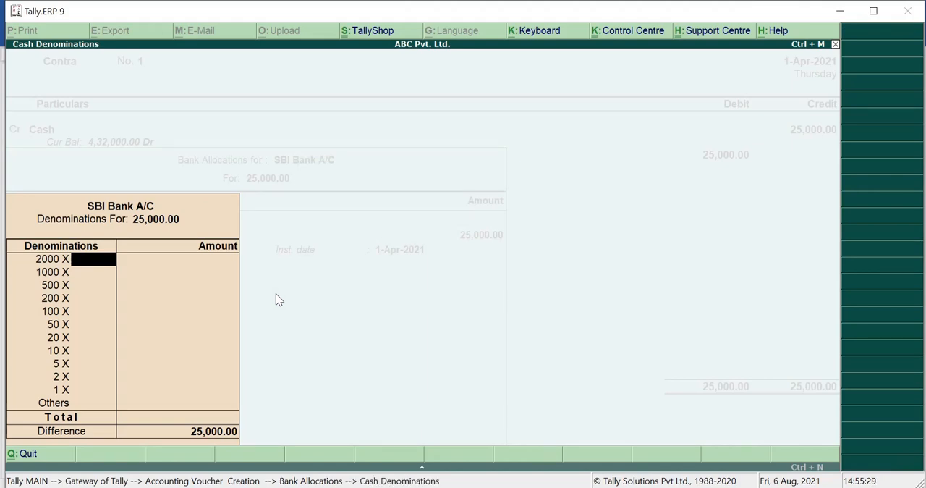
Step: Enter cash denominations of 12 x 2000 and 2 x 500, and finish the SBI bank allocation with the bank name blank
type("12")
key("Return")
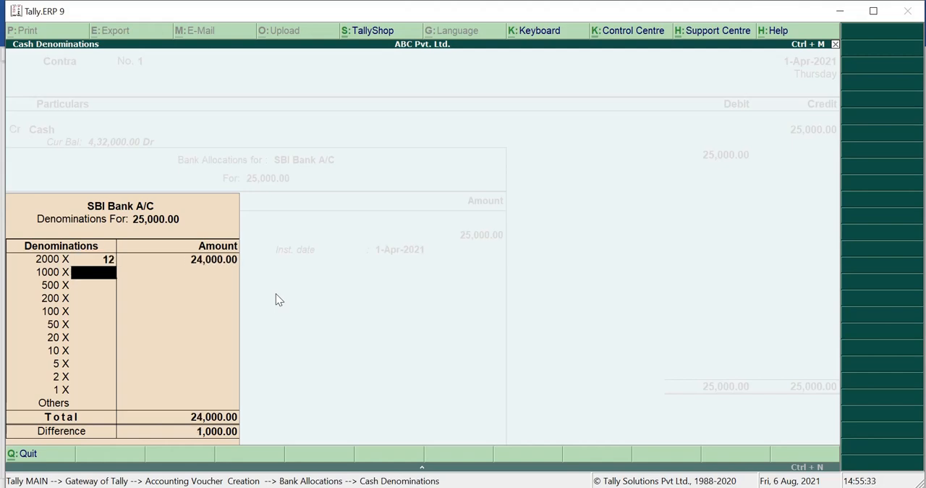
key("Return")
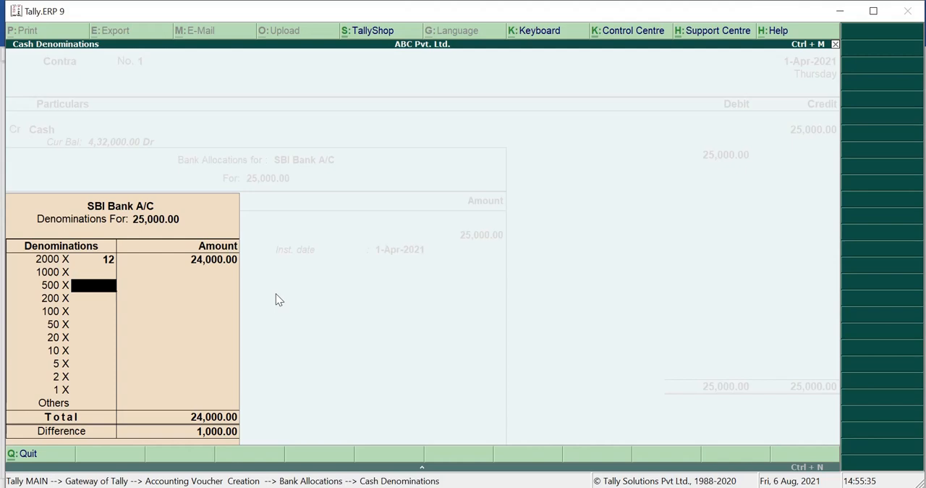
type("2")
key("Return")
key("Return")
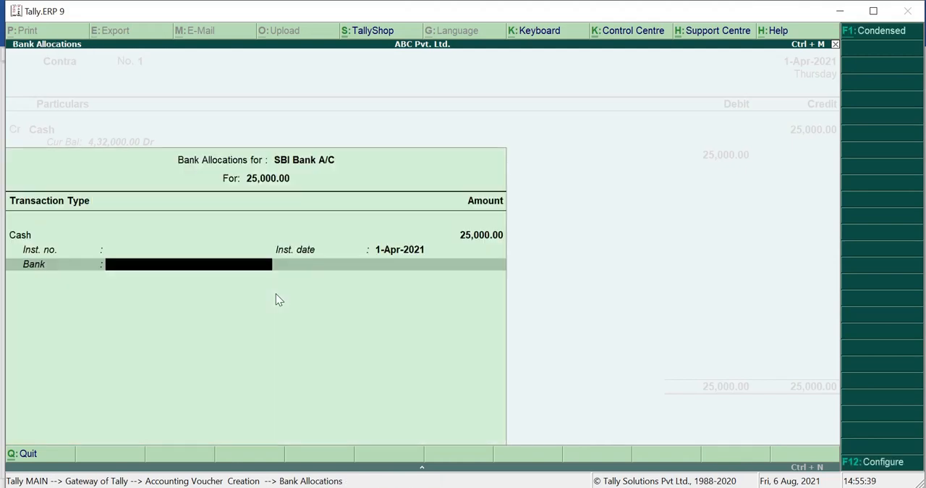
key("Return")
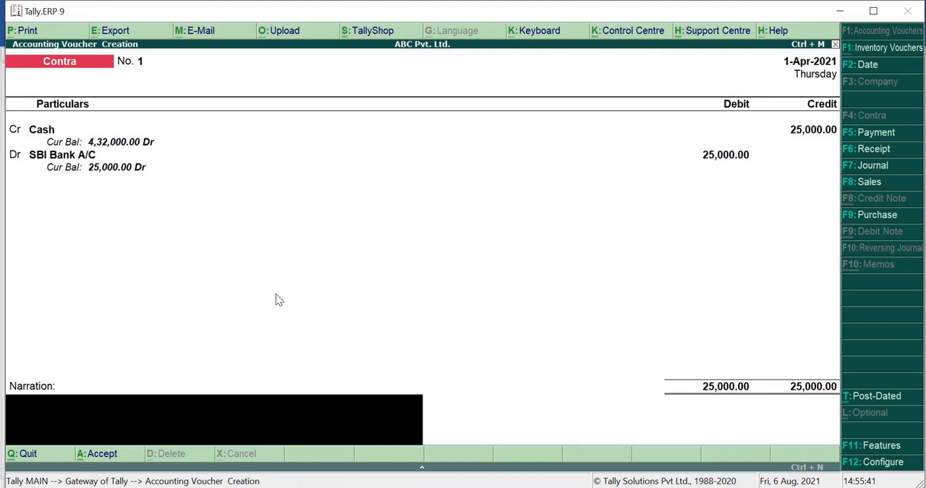
Step: Add the narration "Being Account opened in SBI" and save the Contra voucher
type("Bwi")
key("BackSpace")
key("BackSpace")
type("eing Account")
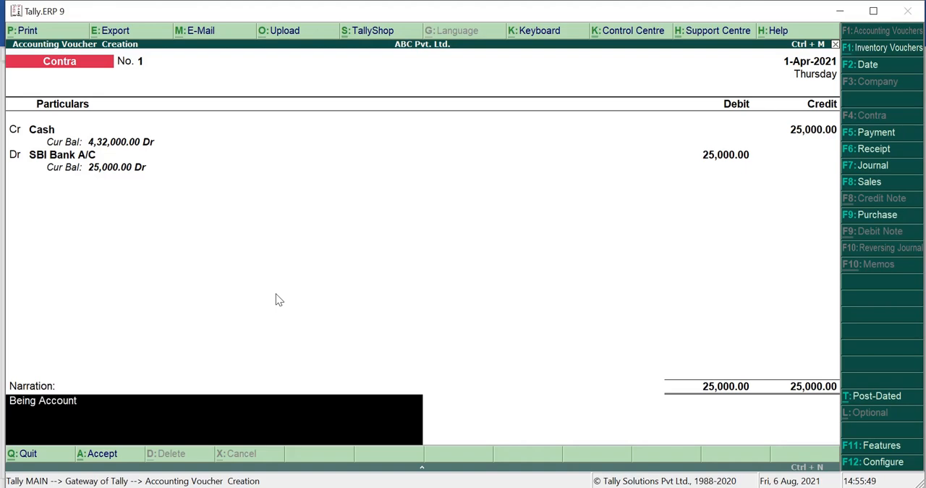
type(" opened in SBI")
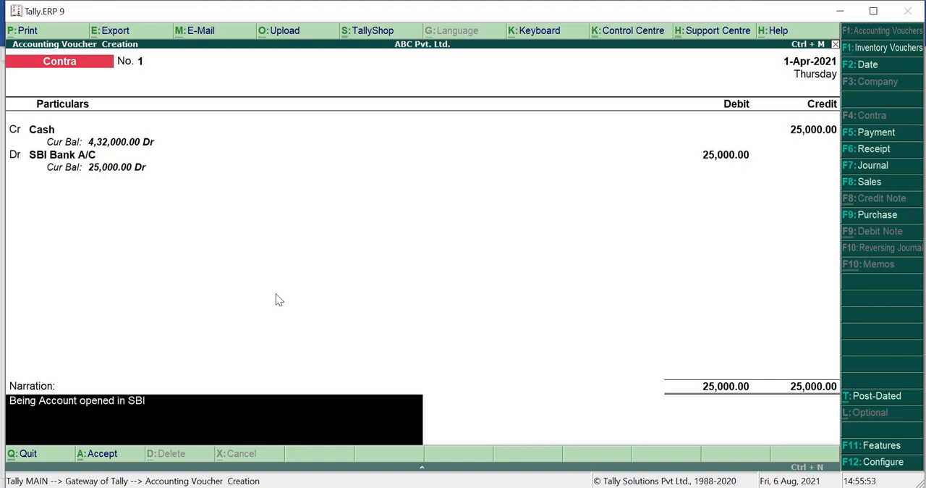
key("Return")
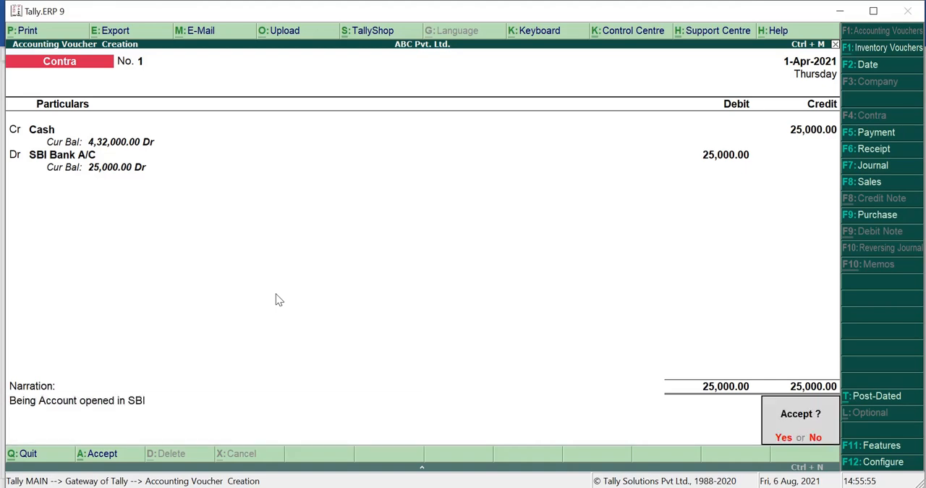
key("Return")
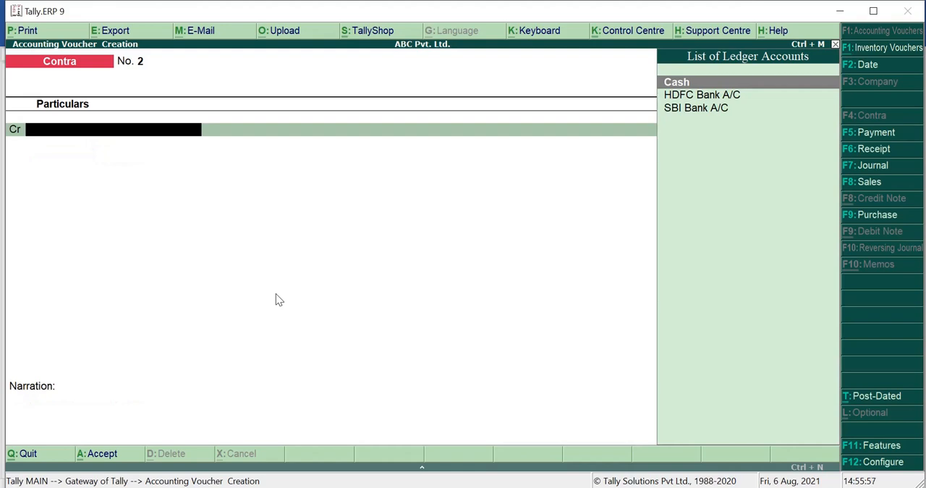
Step: Check the SBI cash withdrawal transaction in the Word document, and credit SBI Bank A/C with 3,000 in the Tally.ERP 9 Contra voucher
left_click(435, 487)
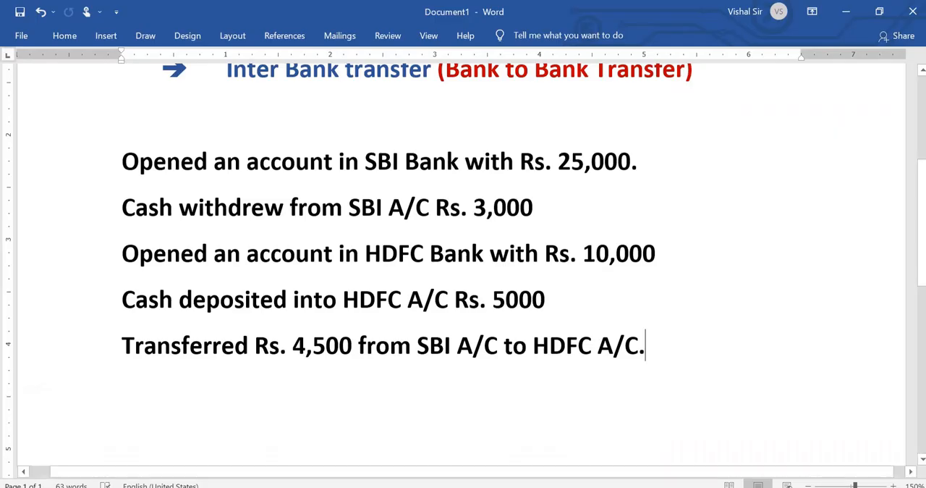
left_click(108, 210)
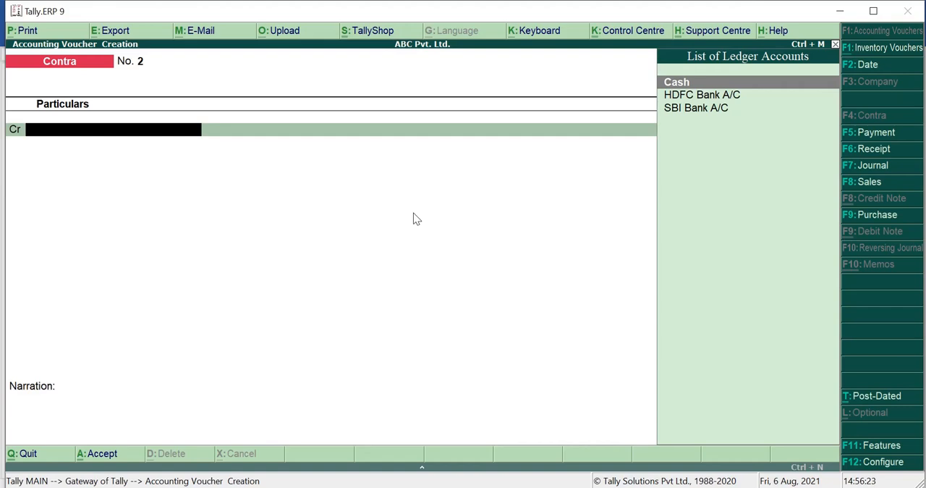
type("Sbi")
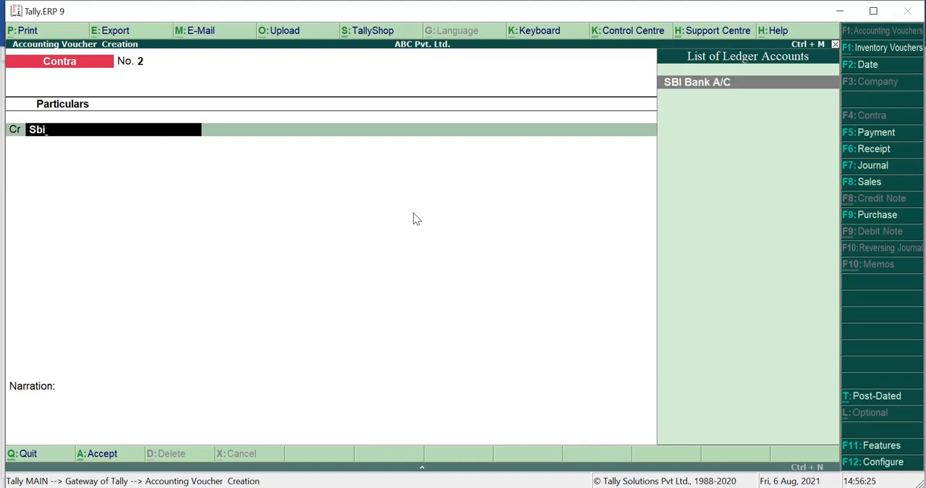
key("Return")
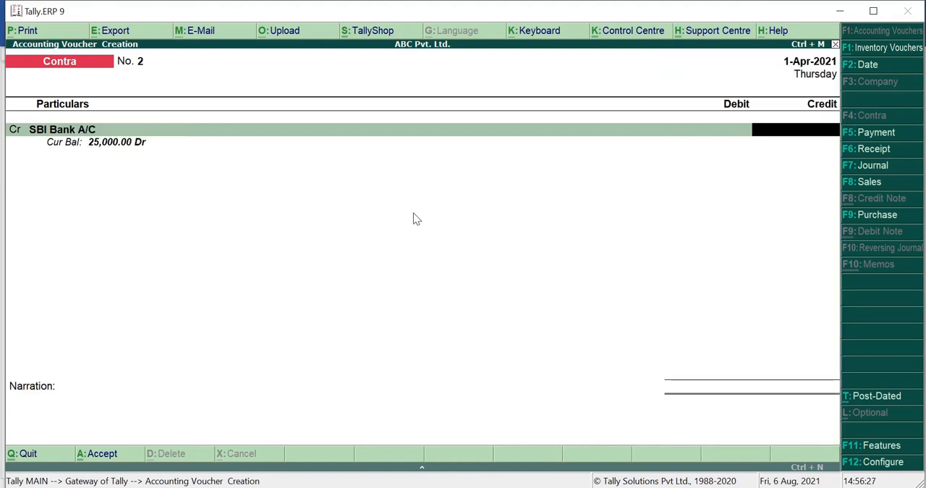
type("3000")
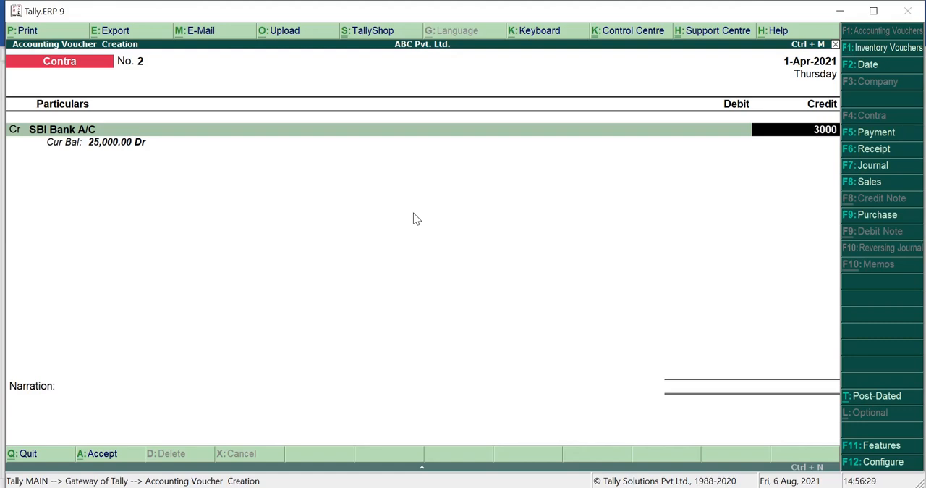
key("Return")
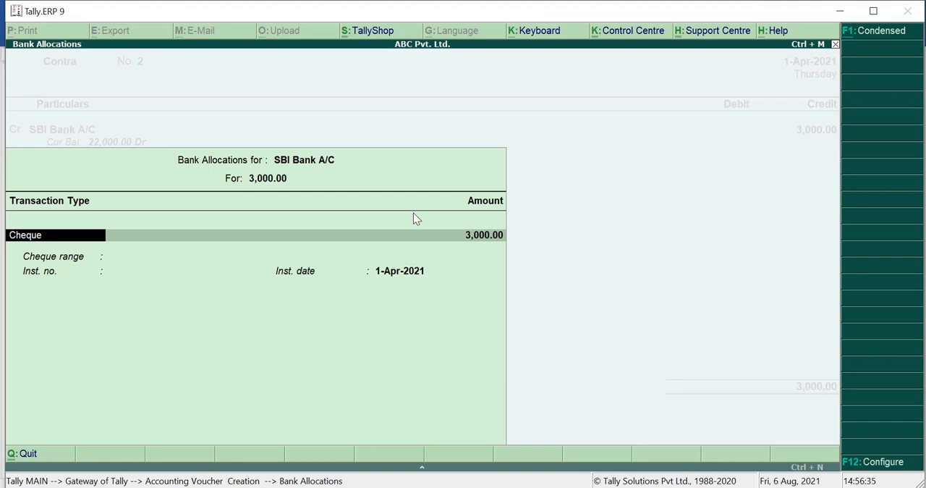
Step: Allocate the 3,000 as a Cheque with instrument number 121225, keeping the instrument date 1-Apr-2021
key("Return")
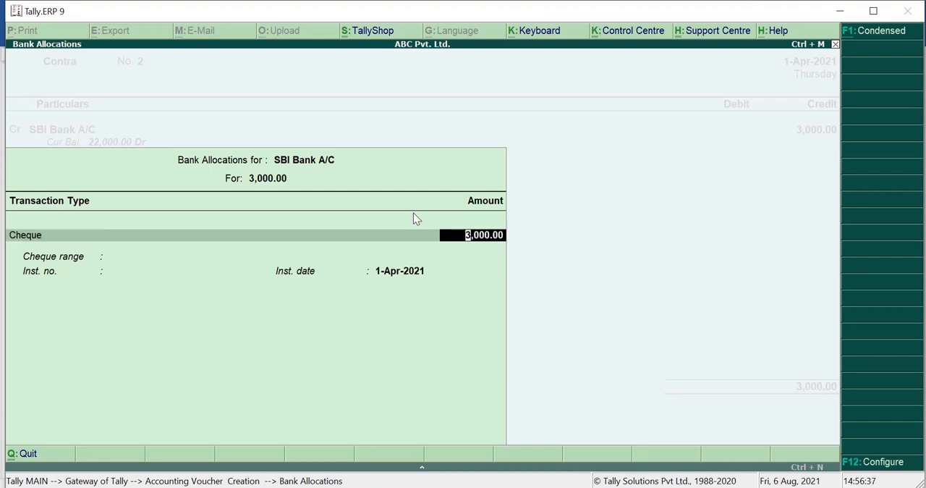
key("Return")
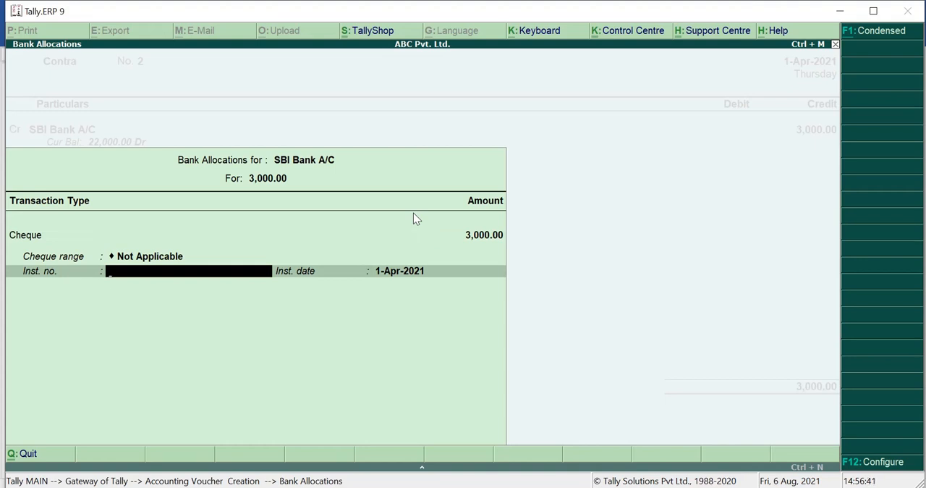
type("121225")
key("Return")
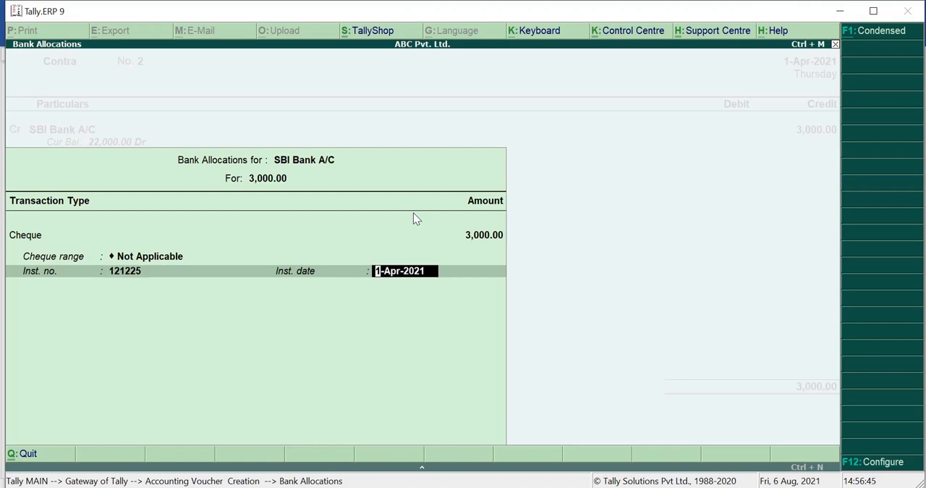
key("Return")
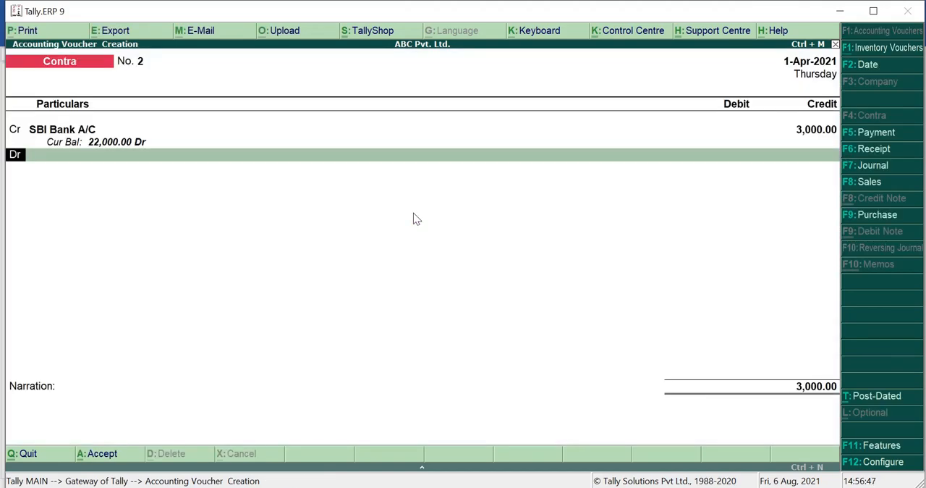
Step: Debit the Cash ledger with 3,000 in the SBI withdrawal voucher
key("Return")
type("Cash")
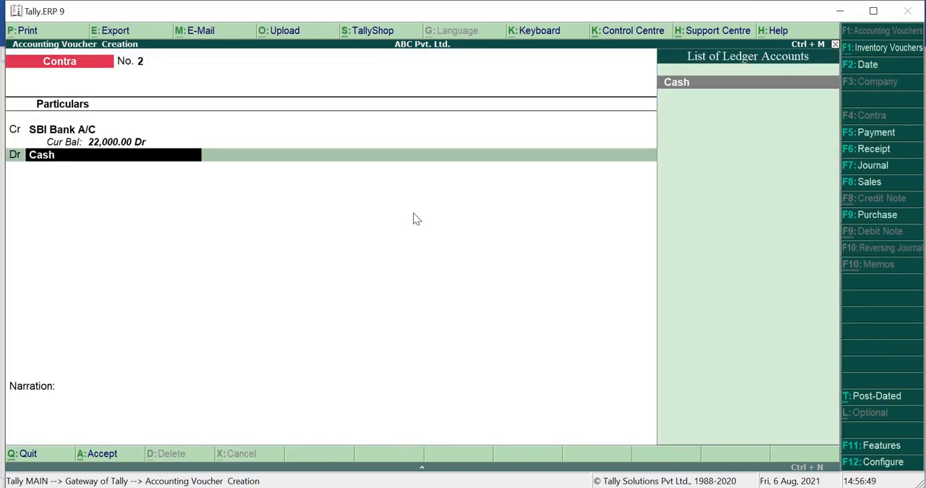
key("Return")
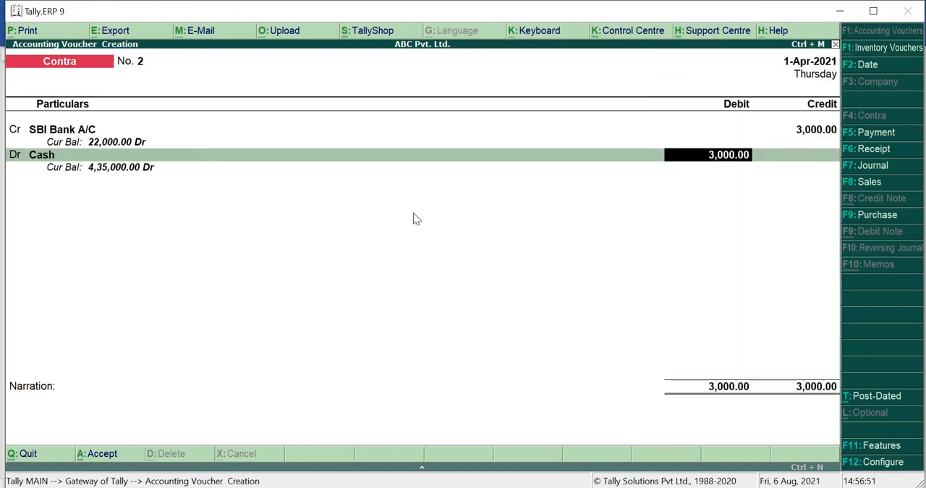
key("Return")
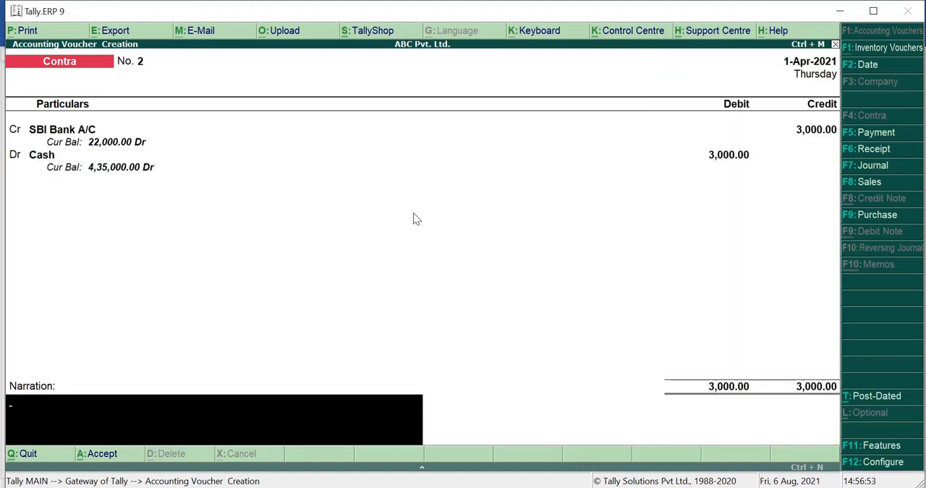
Step: Add the narration "Cash withdrawn from SBI A/C" and save the Contra voucher
type("Cash withdrwn")
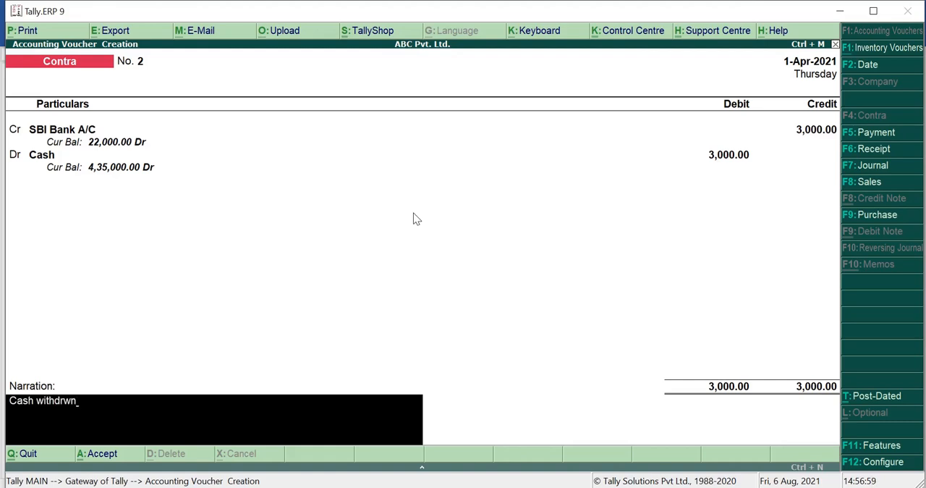
key("BackSpace")
key("BackSpace")
type("awn from SBI A")
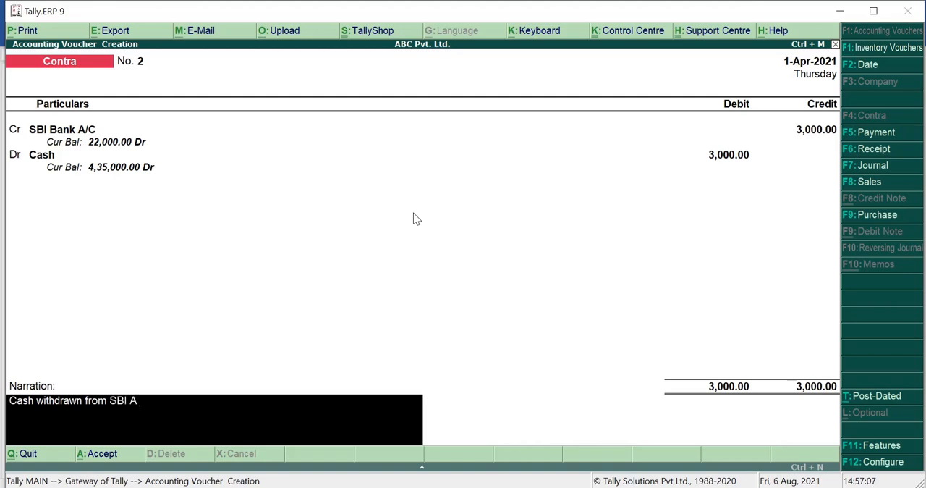
type("/C")
key("Return")
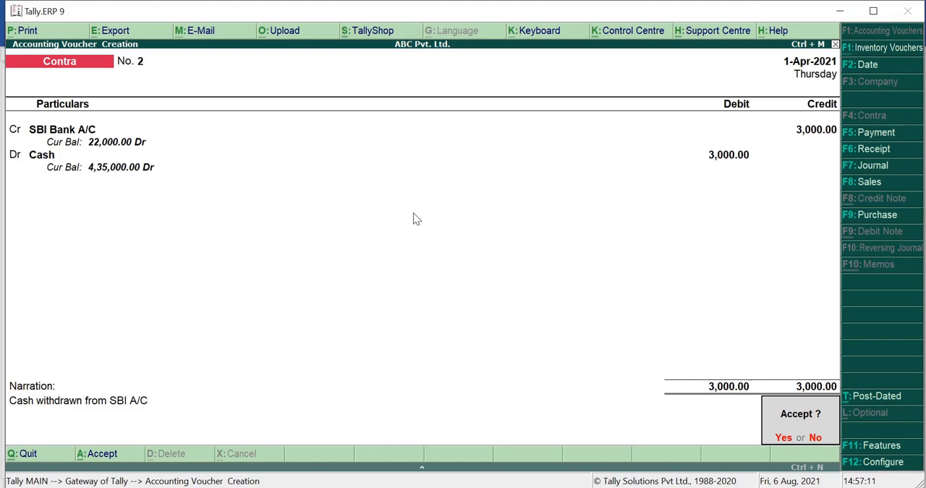
key("Return")
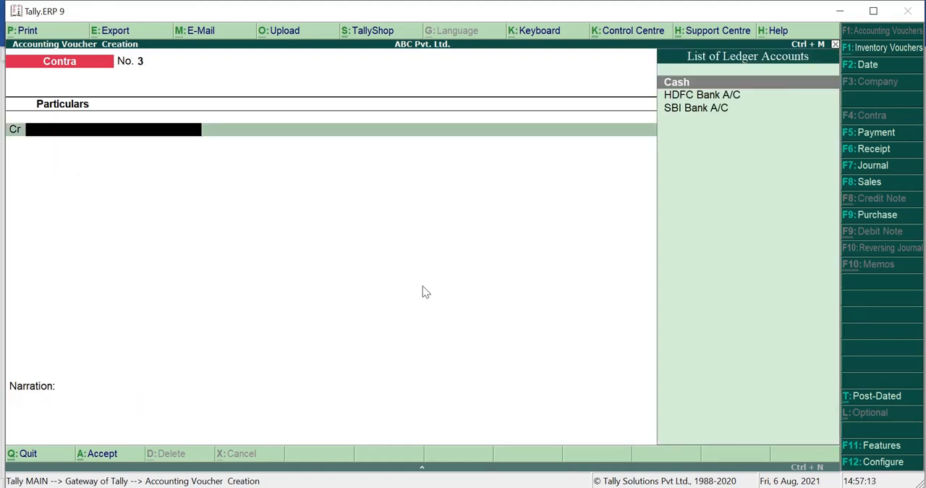
Step: Switch to the Word document, highlight and read the transaction about opening the HDFC Bank account, and return to Tally.ERP 9
key("alt+Tab")
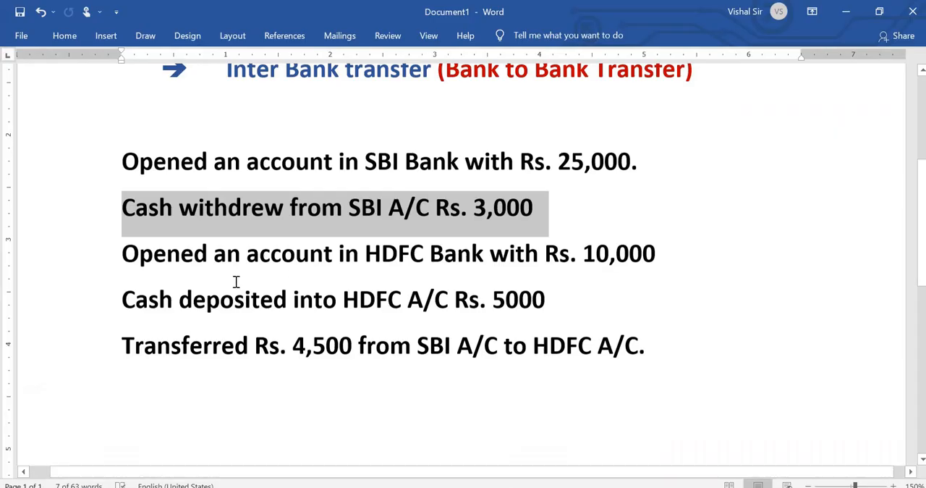
left_click_drag(118, 253, 655, 253)
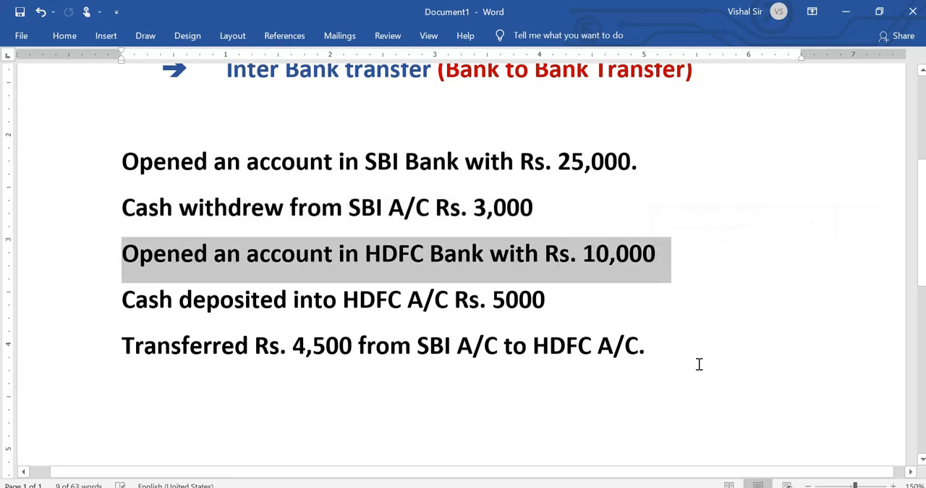
left_click(727, 404)
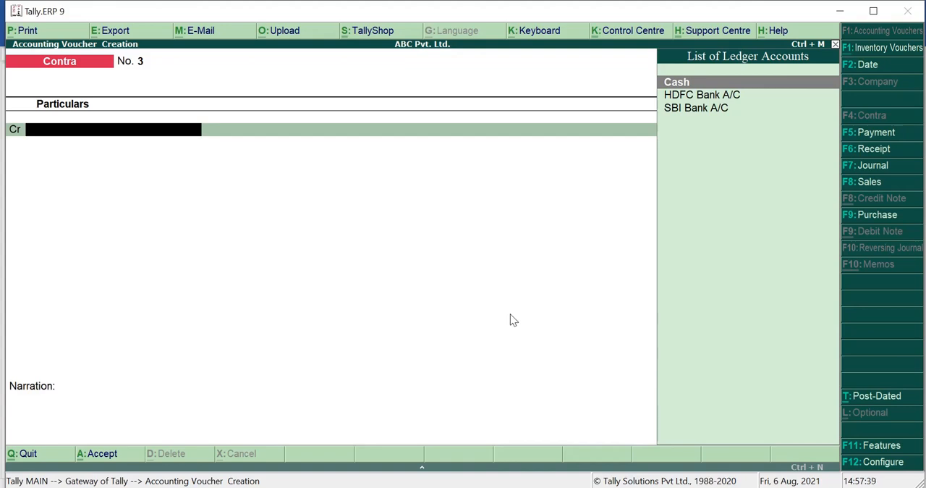
Step: Credit the Cash ledger with 10,000 in the new Contra voucher, checking the HDFC opening amount in the Word document
type("Cash")
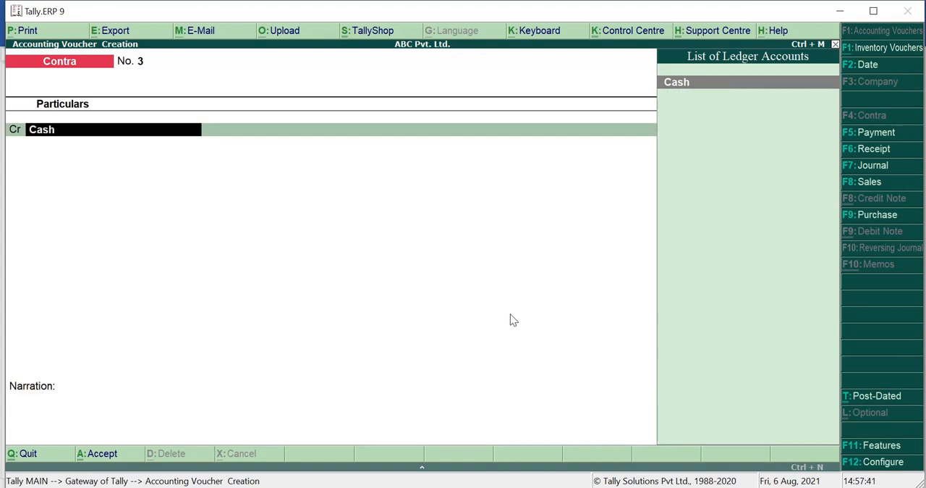
key("Return")
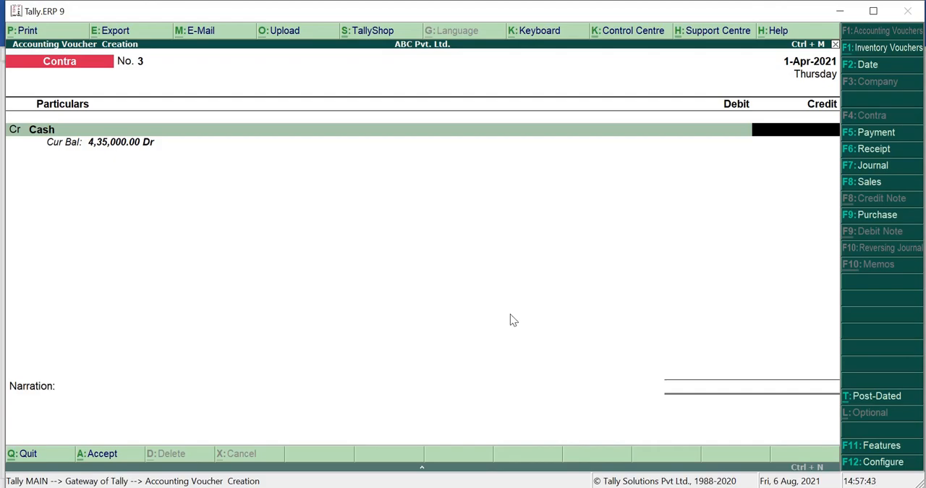
key("alt+Tab")
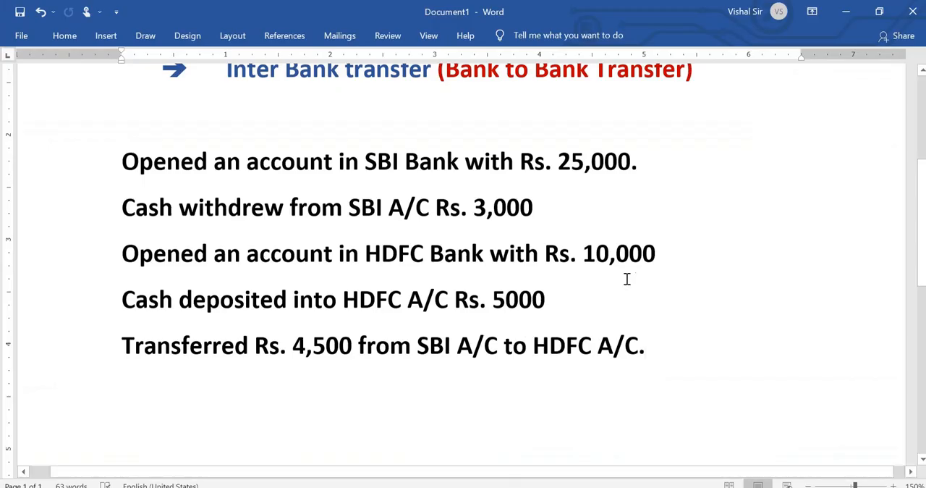
left_click_drag(579, 255, 655, 255)
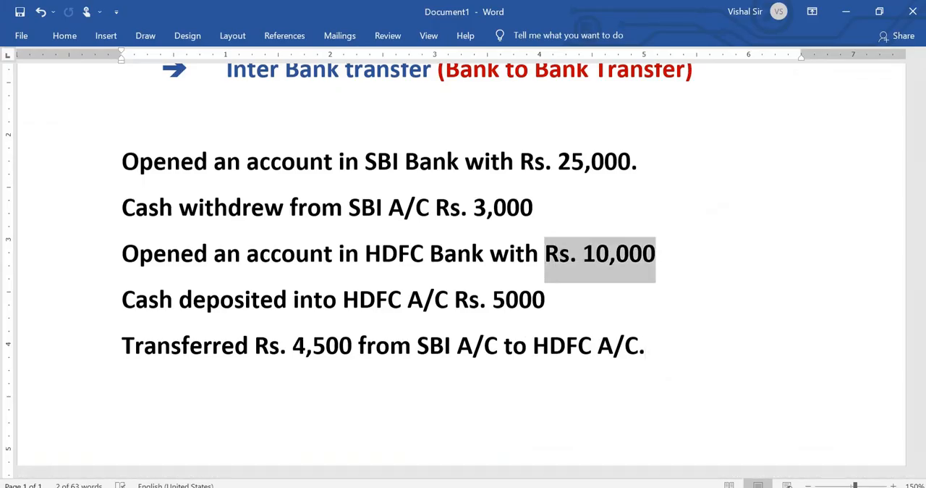
key("alt+Tab")
type("10,00")
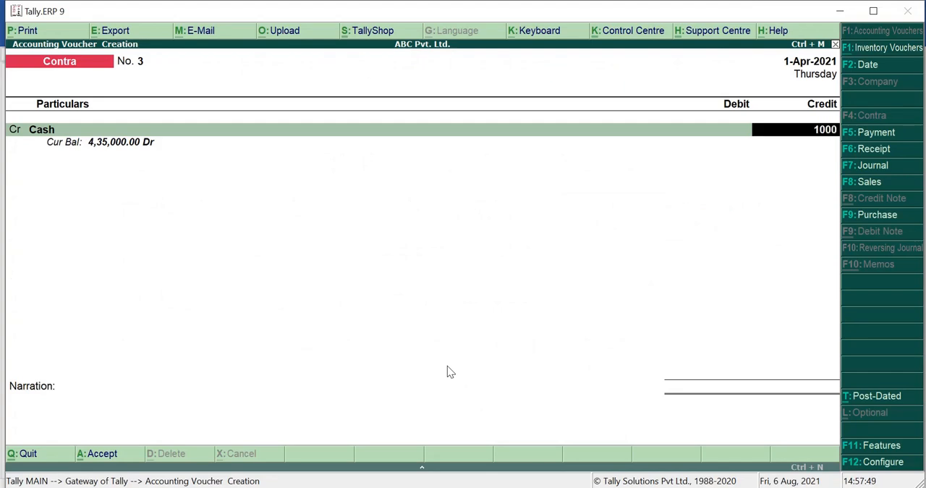
type("0")
key("Return")
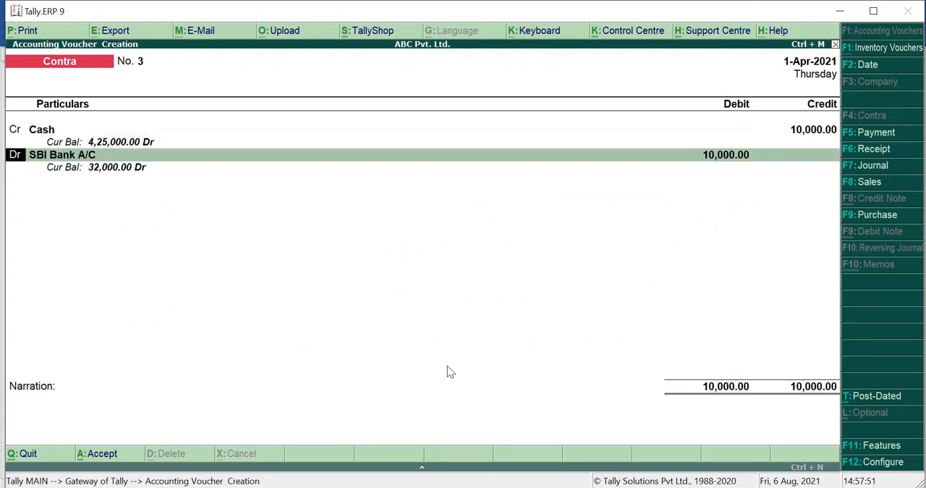
Step: Debit the HDFC Bank A/C ledger with 10,000 in place of the suggested SBI Bank A/C
key("Return")
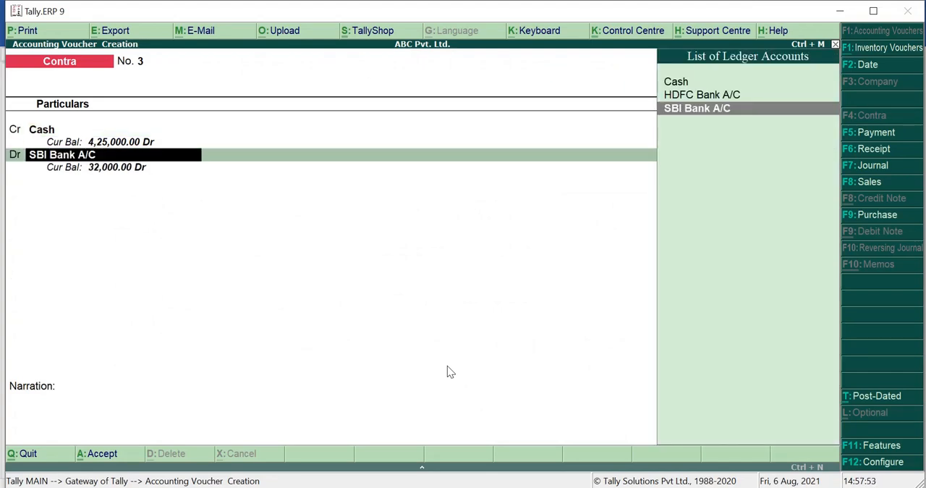
type("Hdfc")
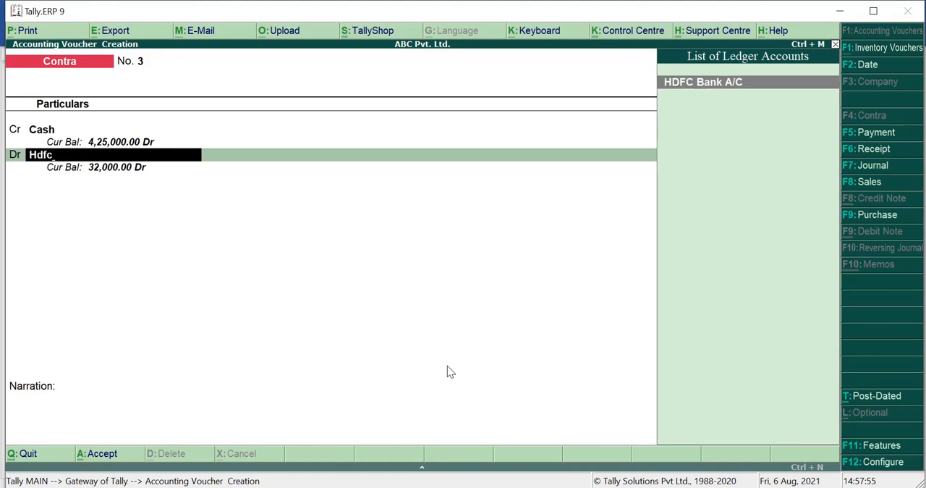
key("Return")
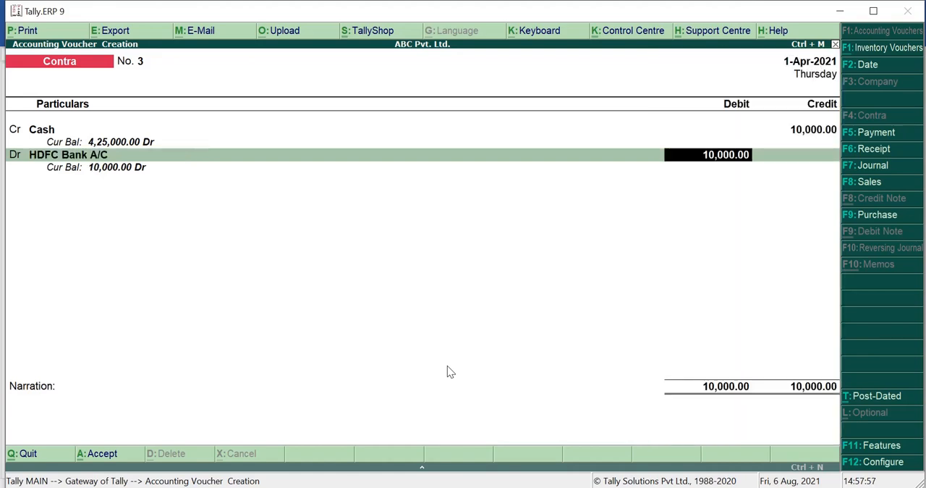
key("Return")
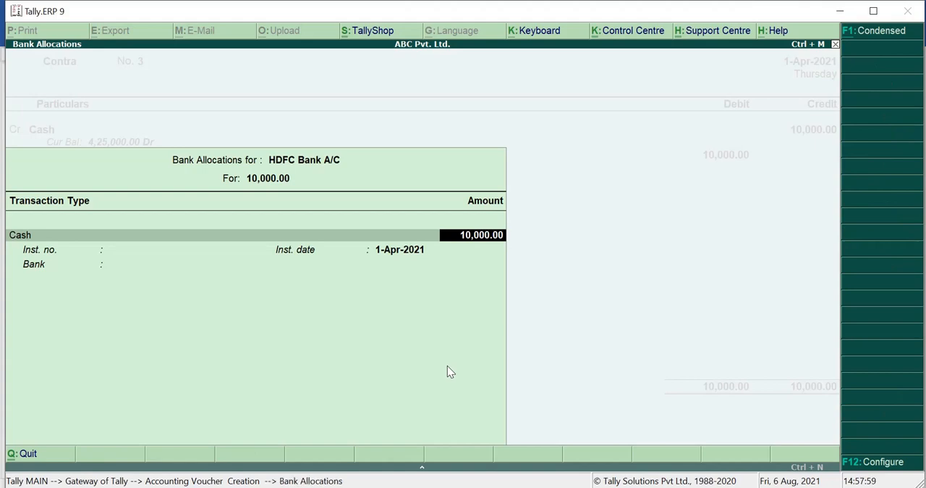
Step: Allocate the 10,000 deposit as Cash made up of 5 notes of 2000, leaving the bank details blank
key("Return")
type("5")
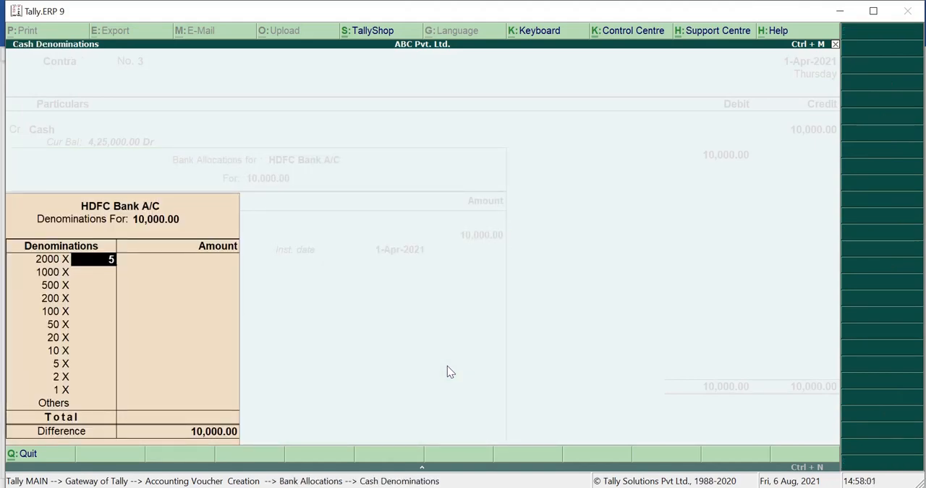
key("Return")
key("Return")
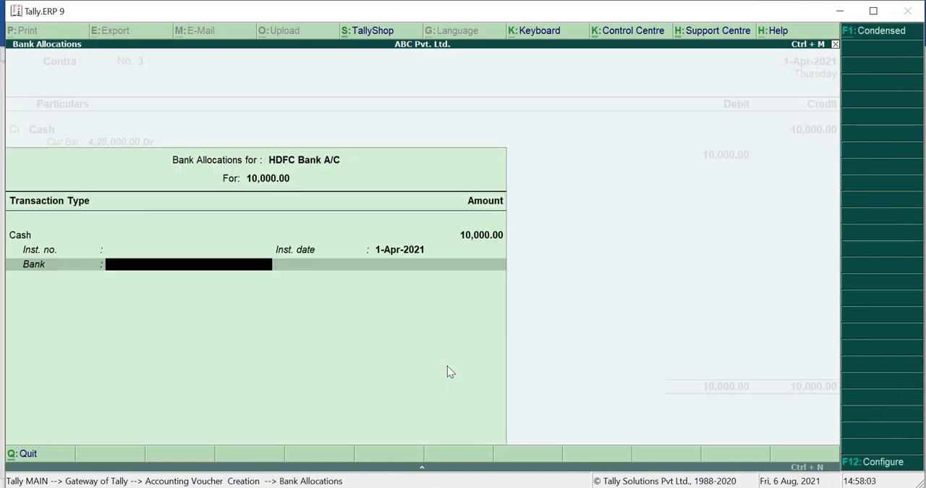
key("Return")
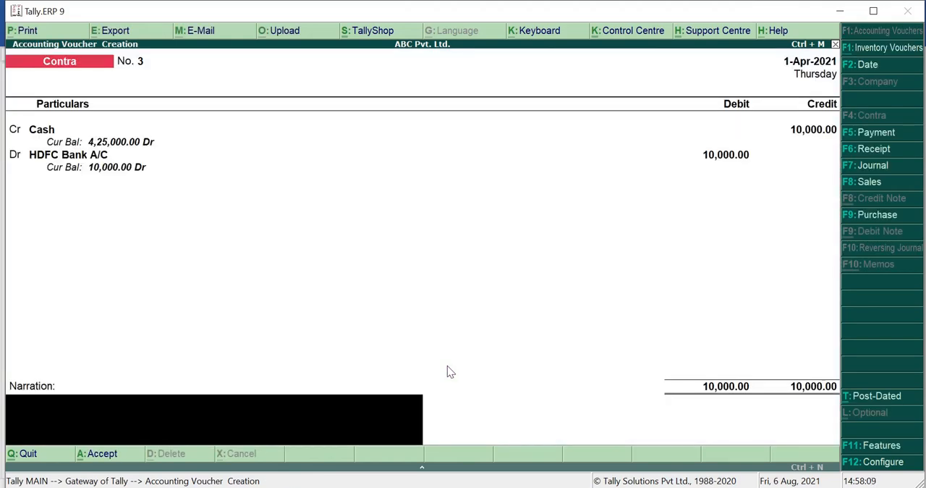
Step: Add the narration "Opened an Account in HDFC" and save the Contra voucher
type("Opene an Accoun")
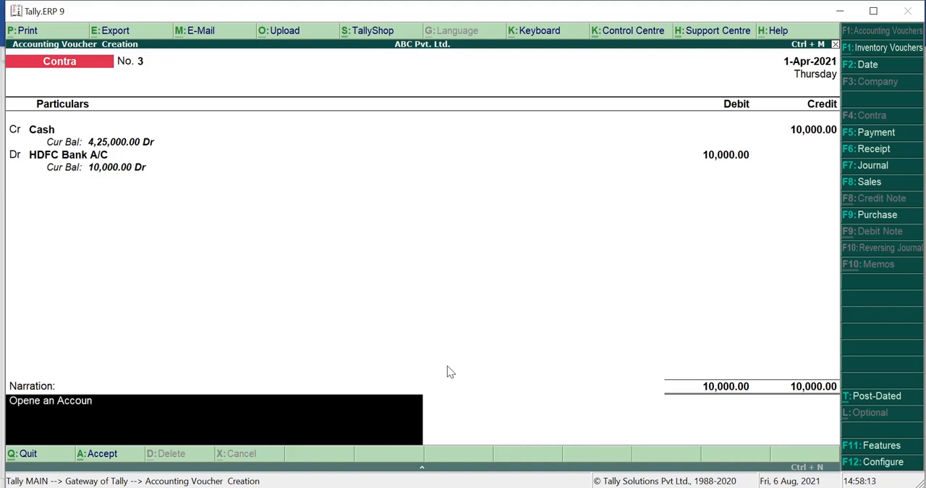
type("t in")
type(" HDFC")
type("d")
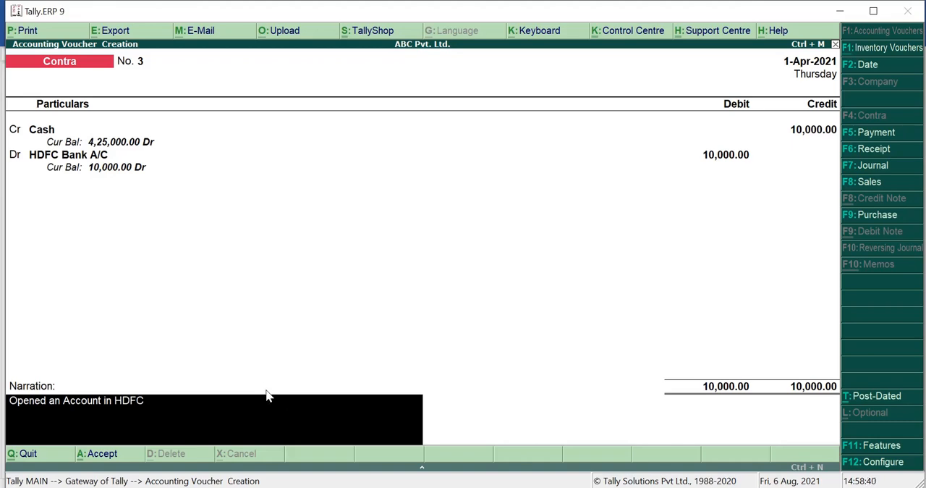
key("Return")
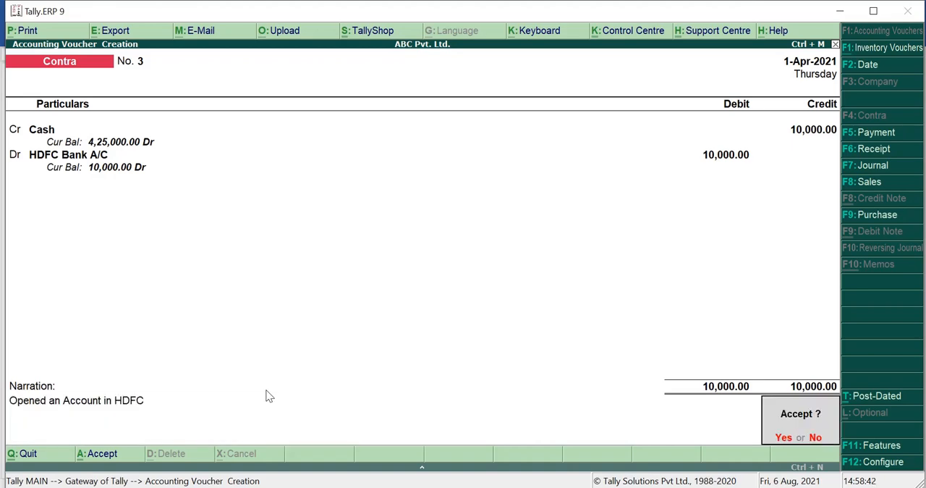
key("Return")
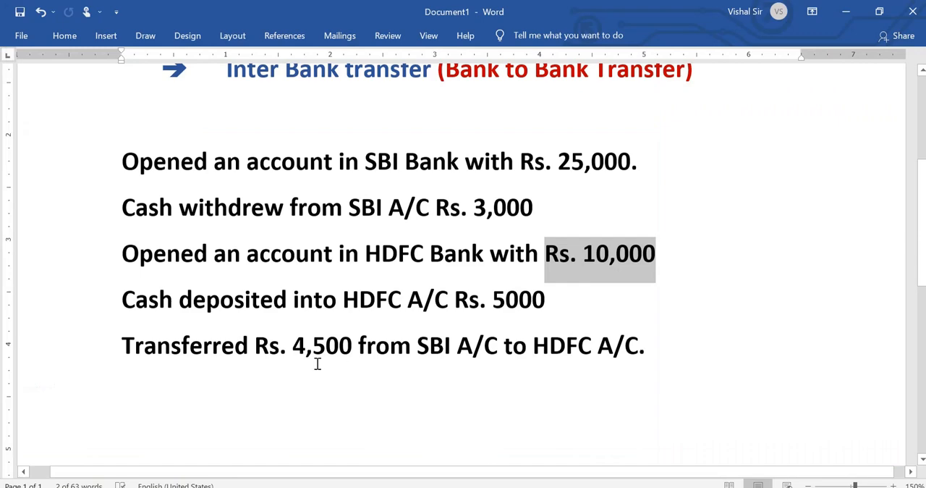
Step: Highlight and read the transaction about cash deposited into the HDFC account in the Word document, and return to Tally.ERP 9
left_click_drag(123, 297, 558, 306)
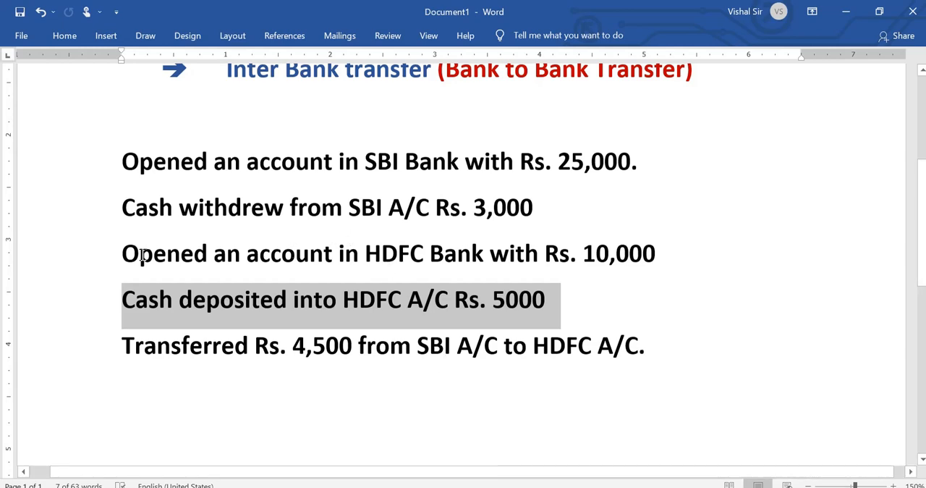
left_click(101, 259)
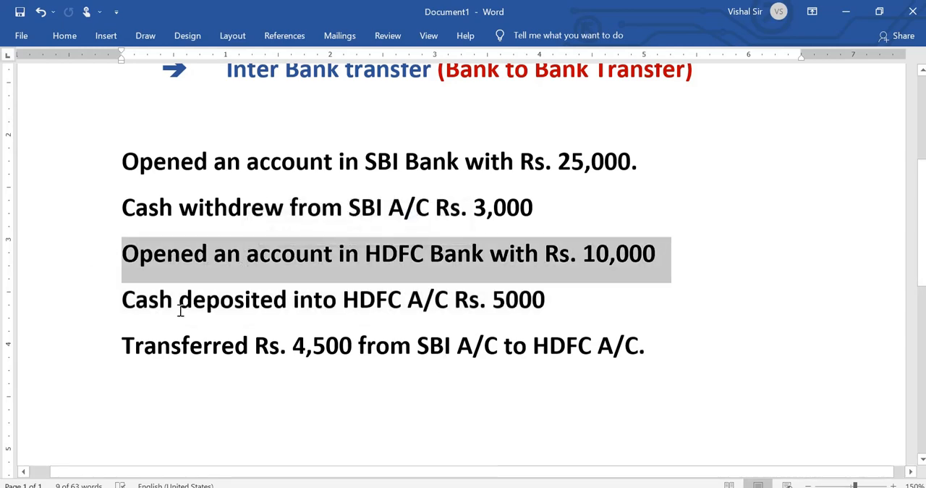
left_click_drag(118, 293, 550, 299)
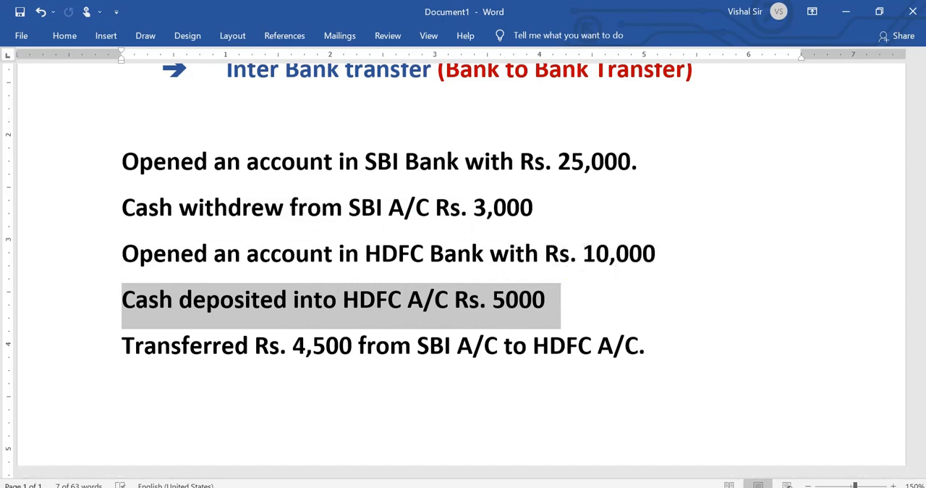
mouse_move(472, 487)
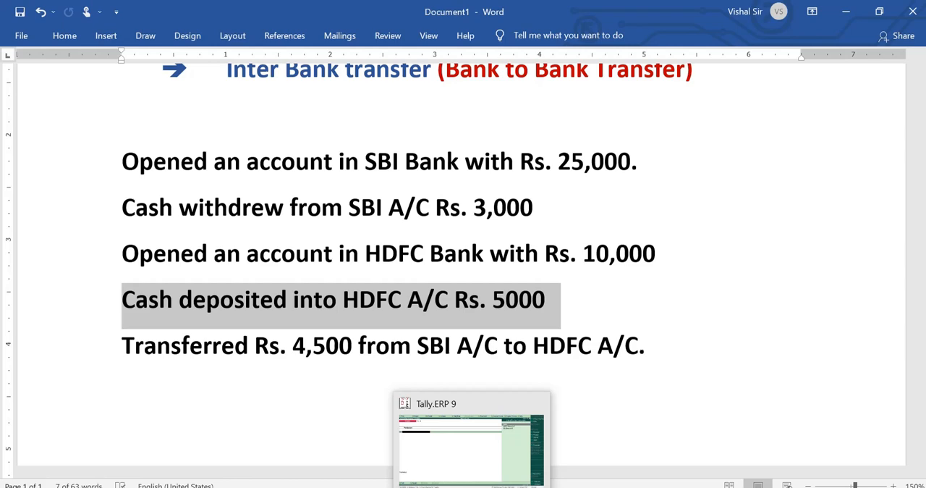
left_click(471, 447)
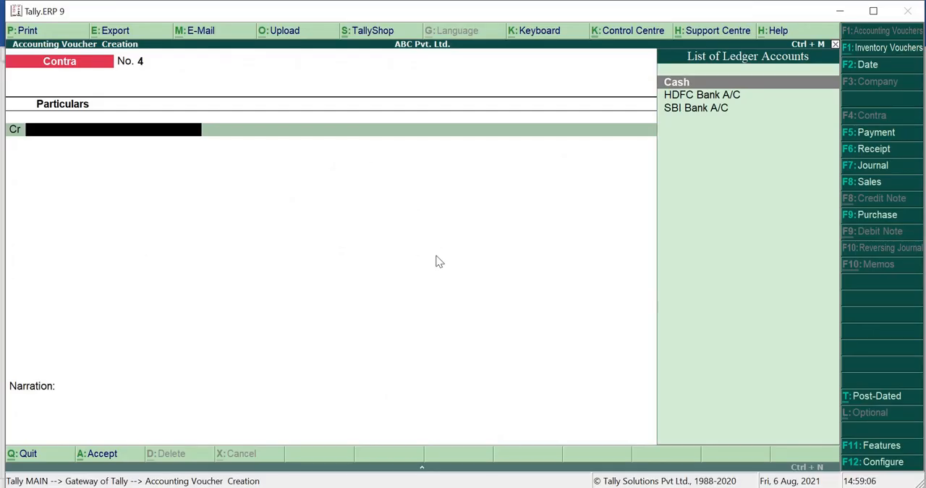
Step: Credit the Cash ledger with 5,000 in the new Contra voucher, rechecking the deposit amount in the Word document
type("Cash")
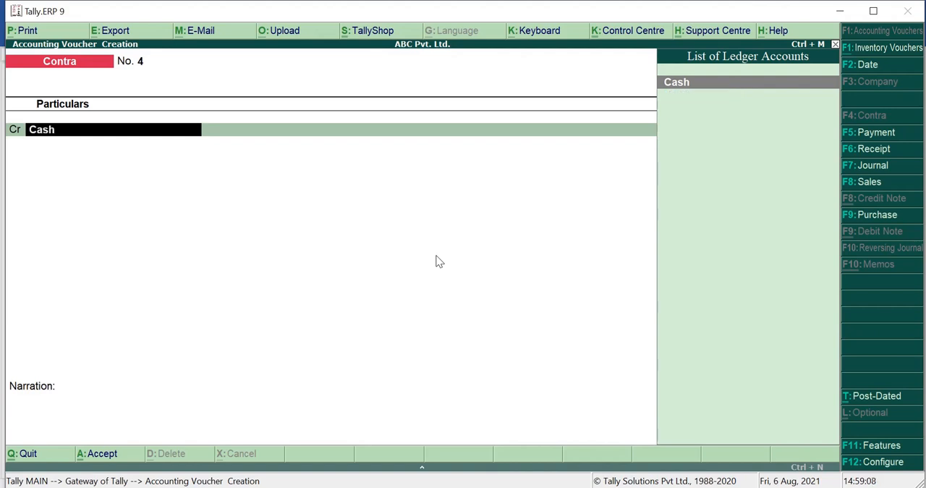
key("Return")
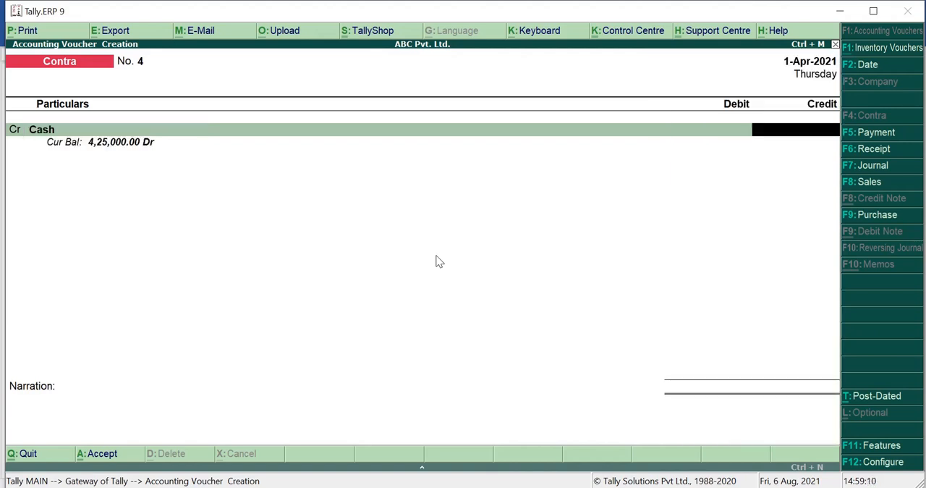
left_click(471, 486)
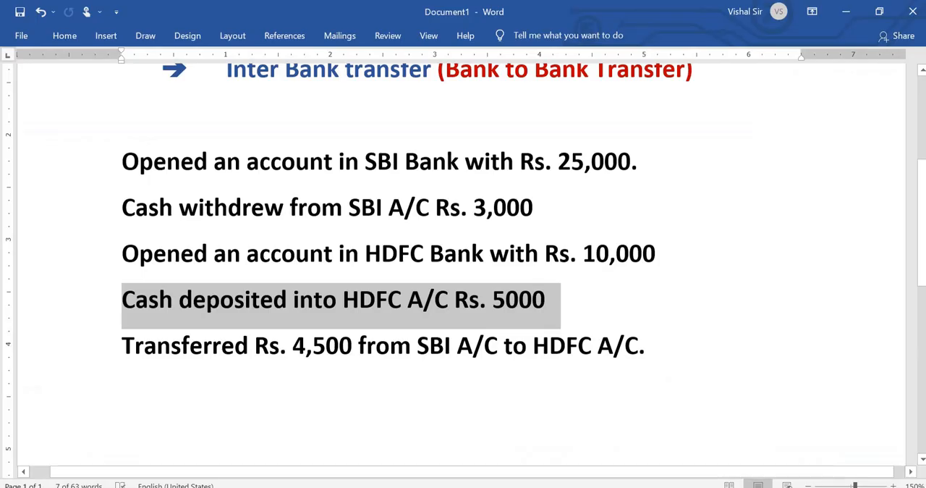
left_click(462, 486)
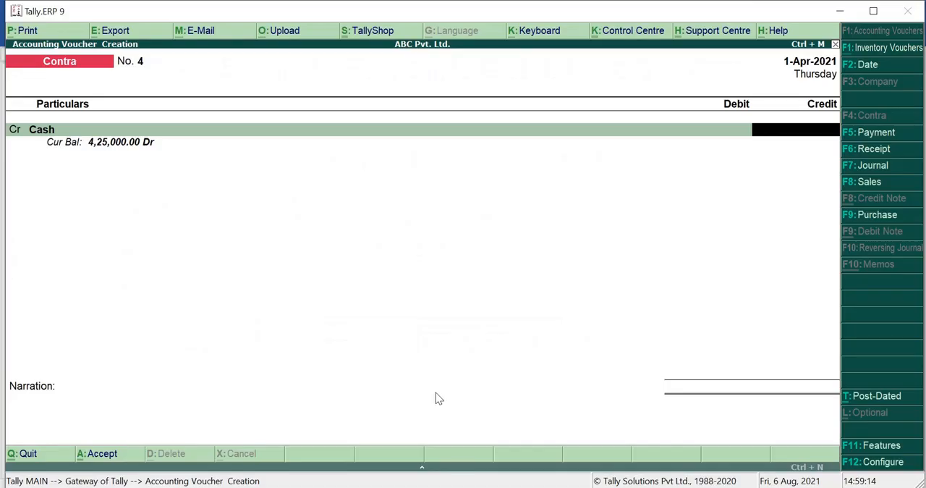
type("5000")
key("Return")
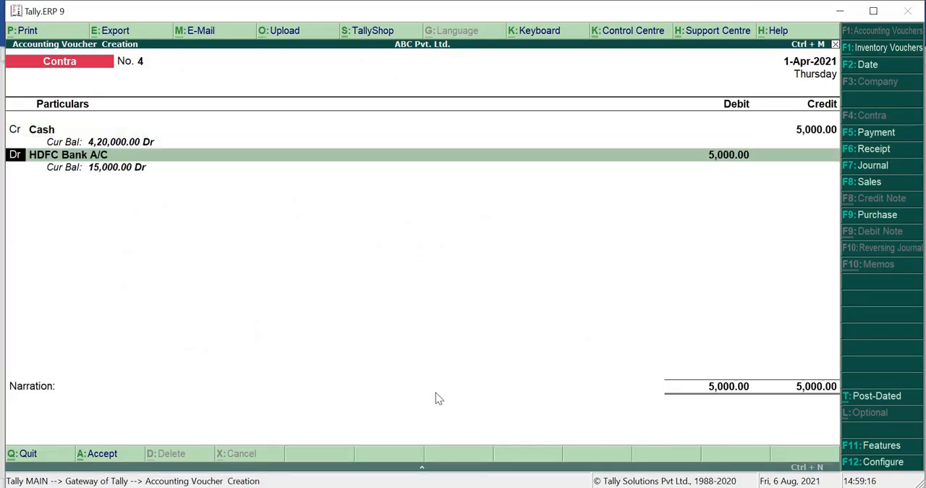
Step: Debit the HDFC Bank A/C ledger with 5,000 in the cash deposit voucher
key("Return")
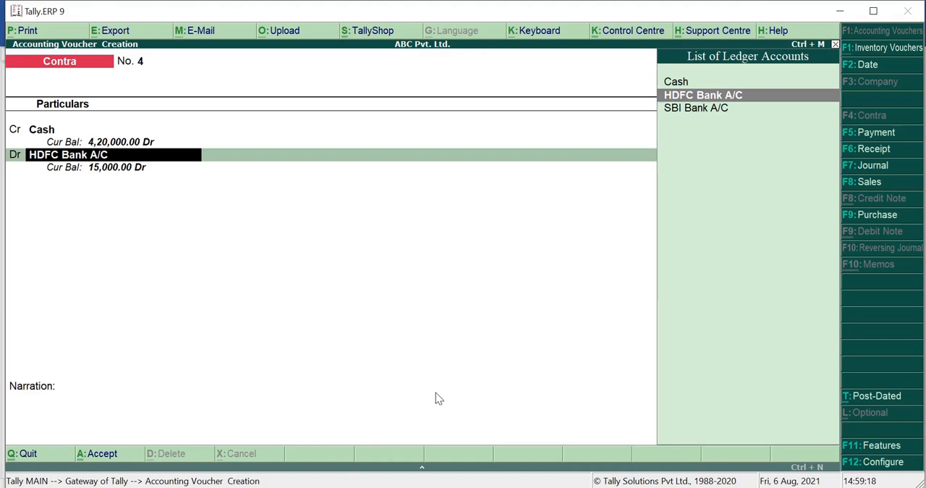
key("Return")
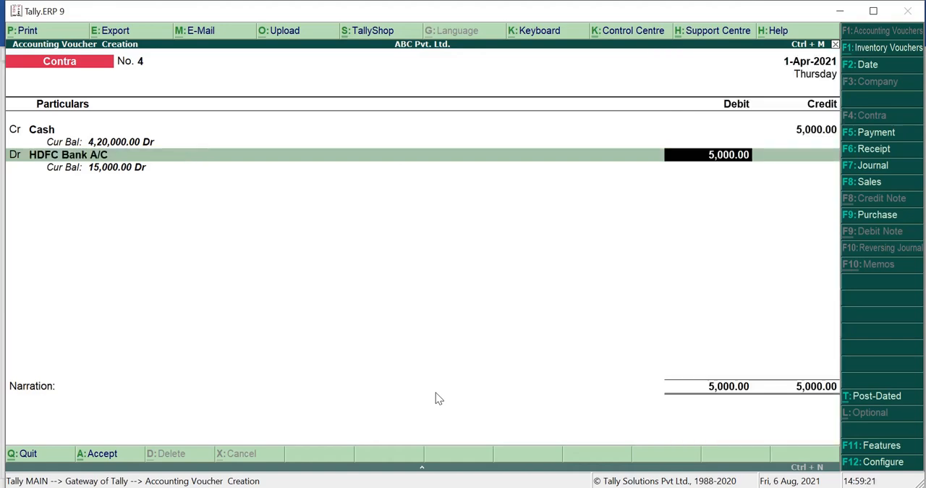
key("Return")
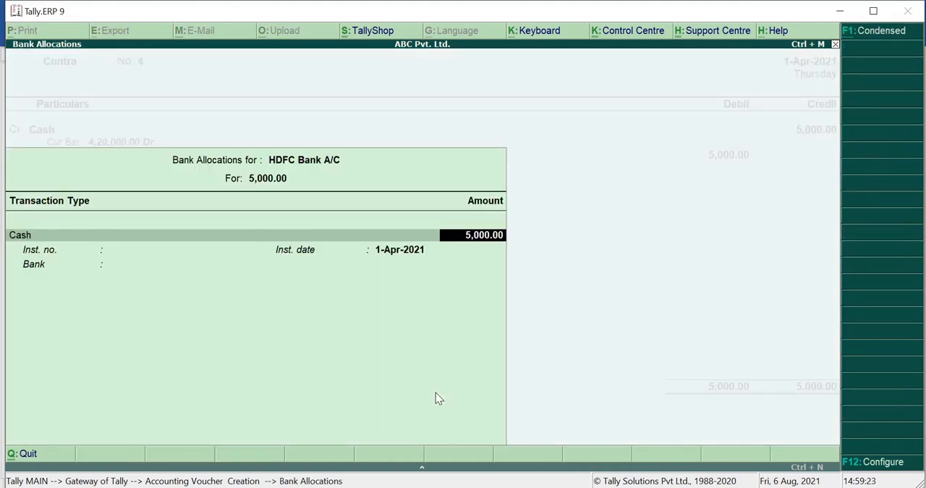
Step: Allocate the 5,000 deposit as Cash made up of 2 notes of 2000 and 2 notes of 500, leaving the bank details blank
key("Return")
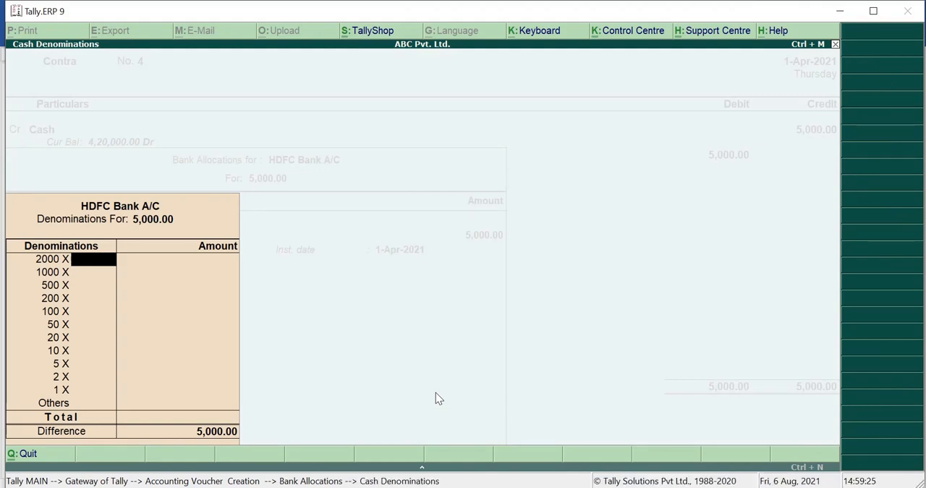
type("2")
key("Return")
key("Return")
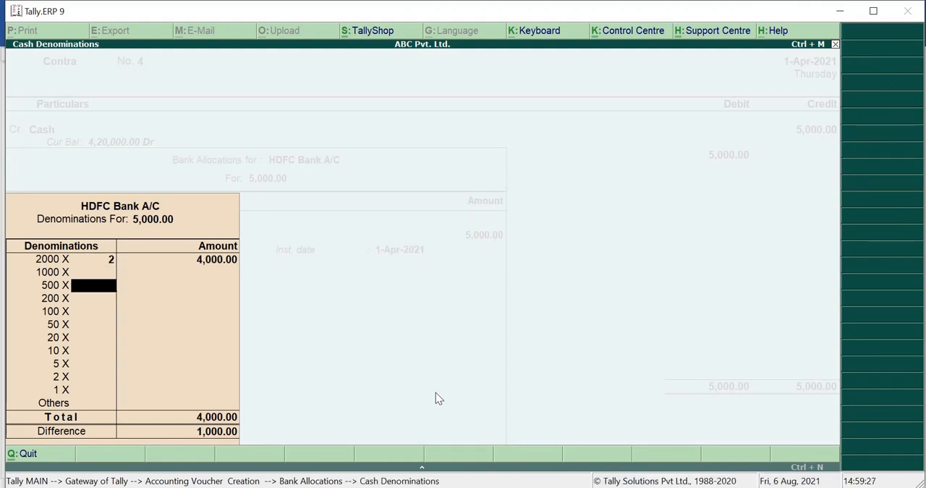
type("2")
key("Return")
key("Return")
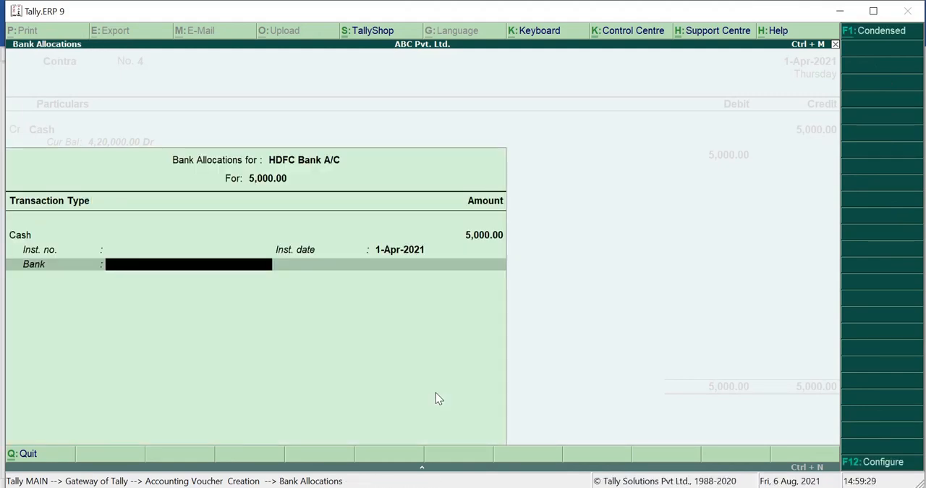
key("Return")
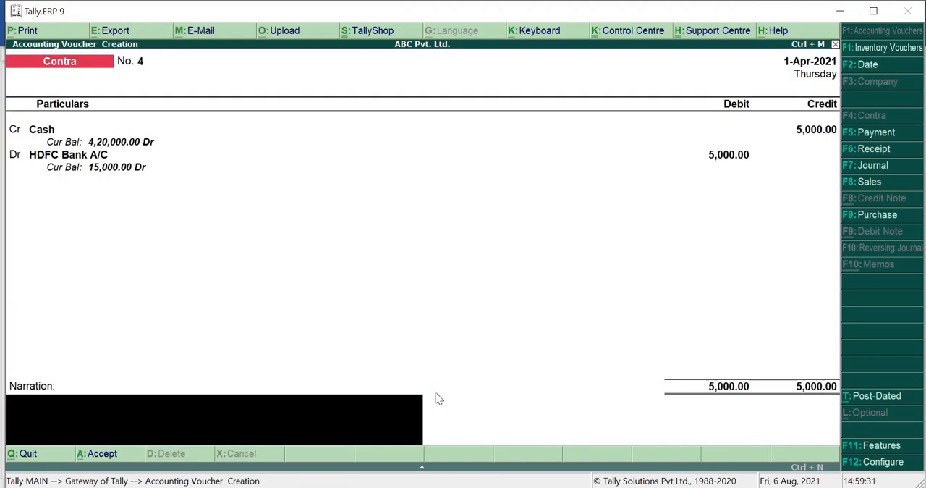
Step: Add a narration stating that cash was deposited into the HDFC A/C, and save the Contra voucher
type("Cash deposited")
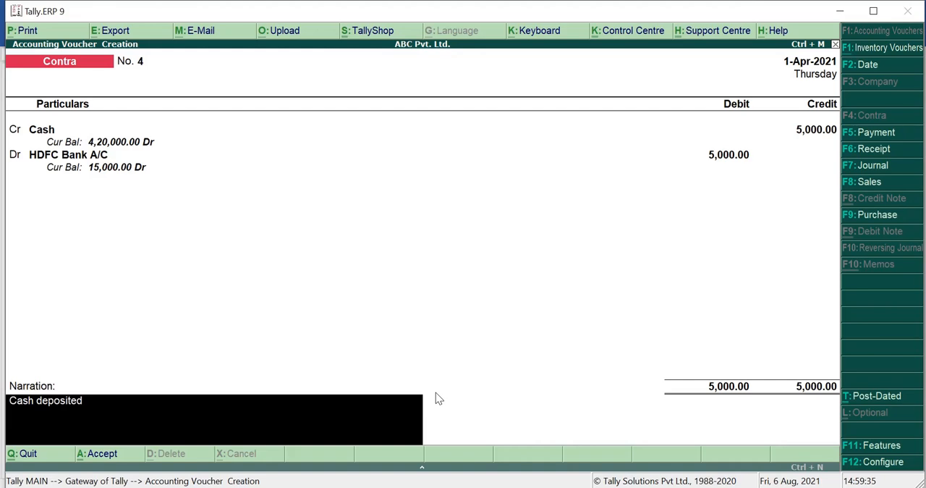
type(" int")
key("BackSpace")
type("HDFC A/C")
key("Return")
key("Return")
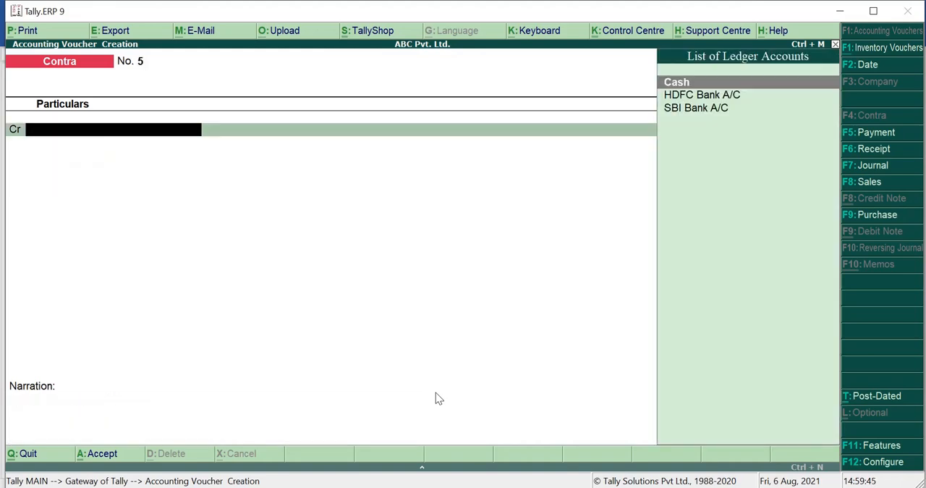
Step: Switch to the Word document, highlight and read the SBI to HDFC transfer transaction, and return to Tally.ERP 9
key("alt+Tab")
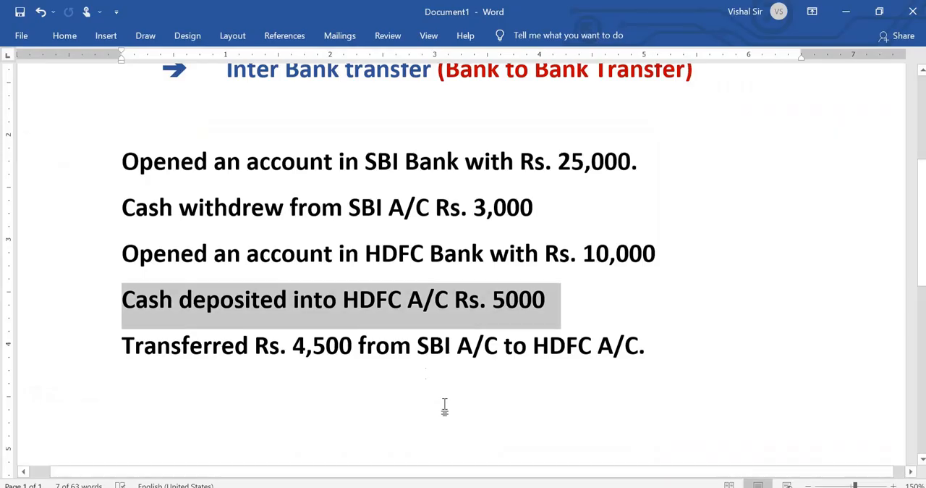
left_click_drag(124, 347, 368, 353)
left_click_drag(434, 355, 630, 368)
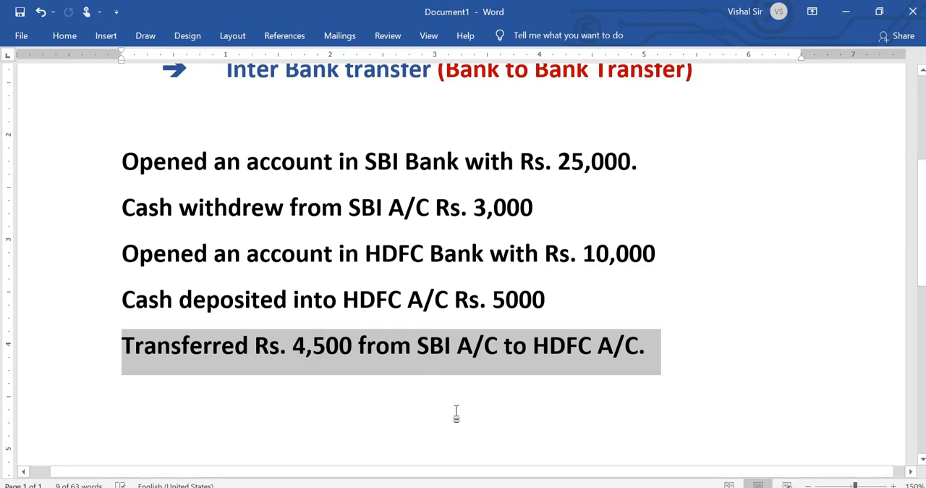
left_click(461, 485)
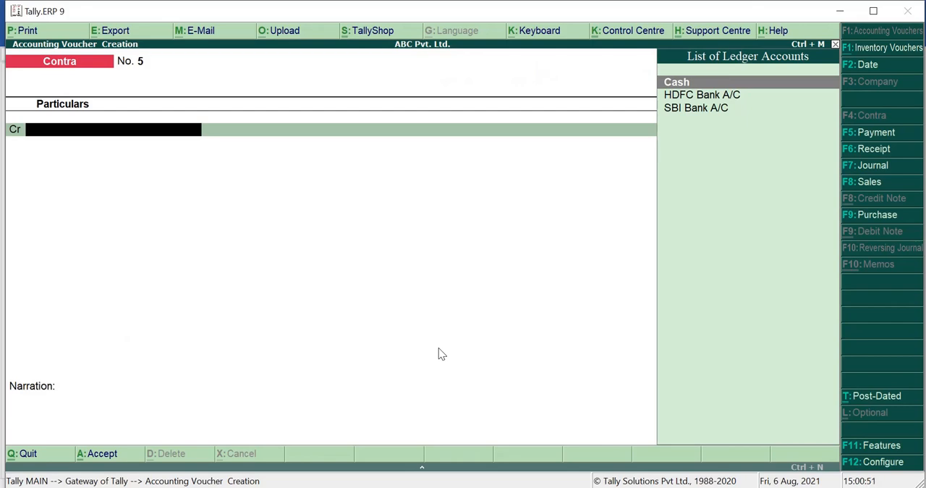
Step: Credit the SBI Bank A/C ledger with 4,500 in the new Contra voucher
type("SBI")
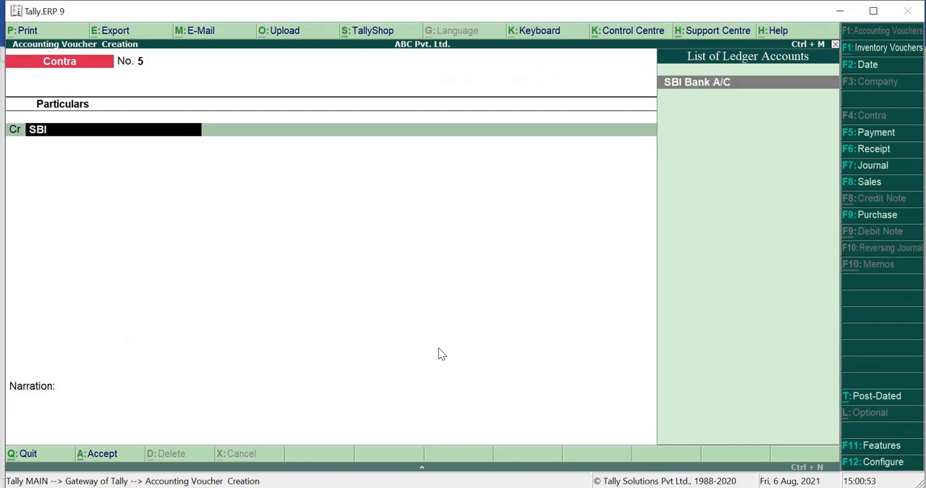
key("Return")
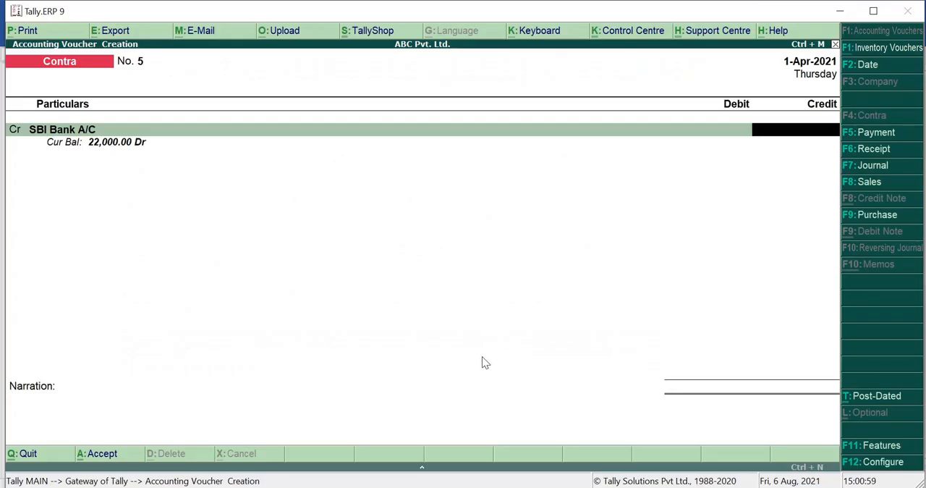
type("4500")
key("Return")
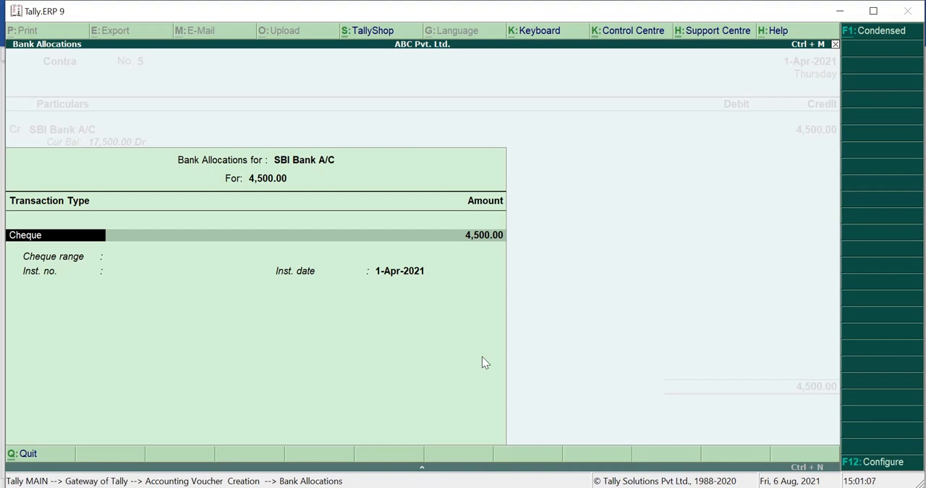
Step: Allocate the SBI Bank A/C amount as a Cheque with range Not Applicable and instrument number 235556, keeping the default date
key("Return")
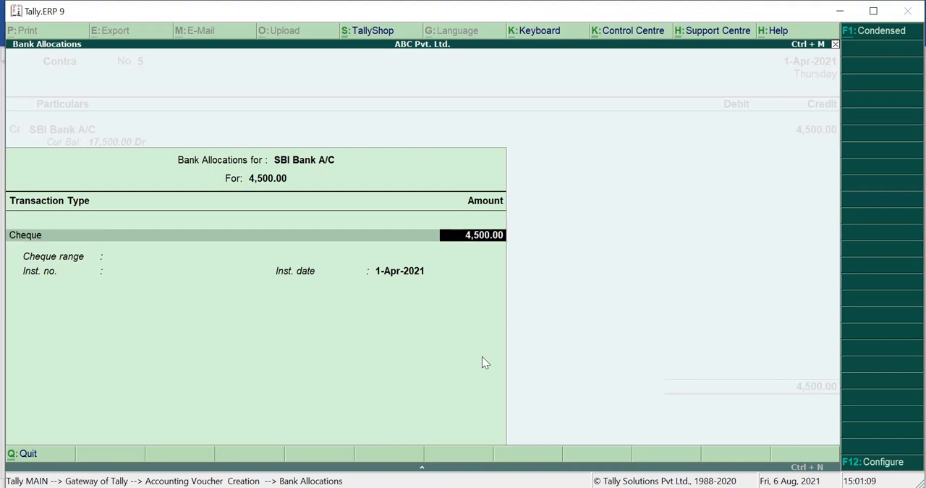
key("Return")
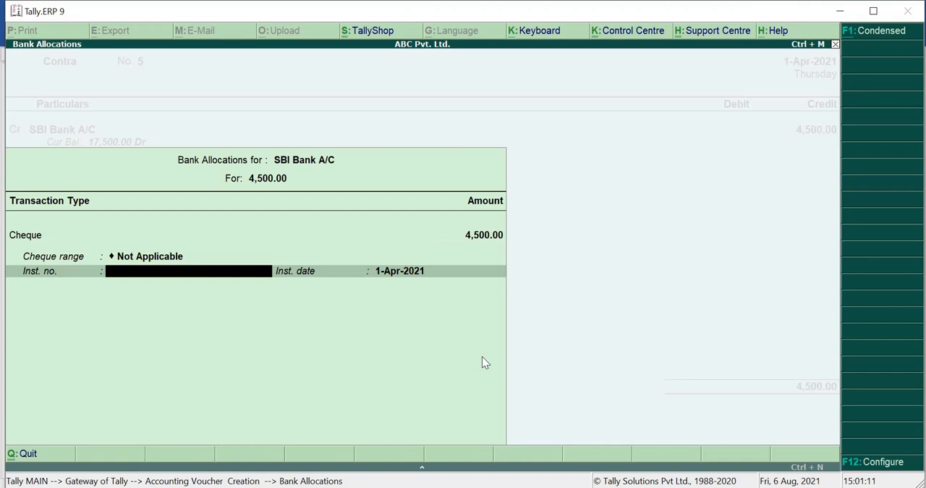
type("235556")
key("Return")
key("Return")
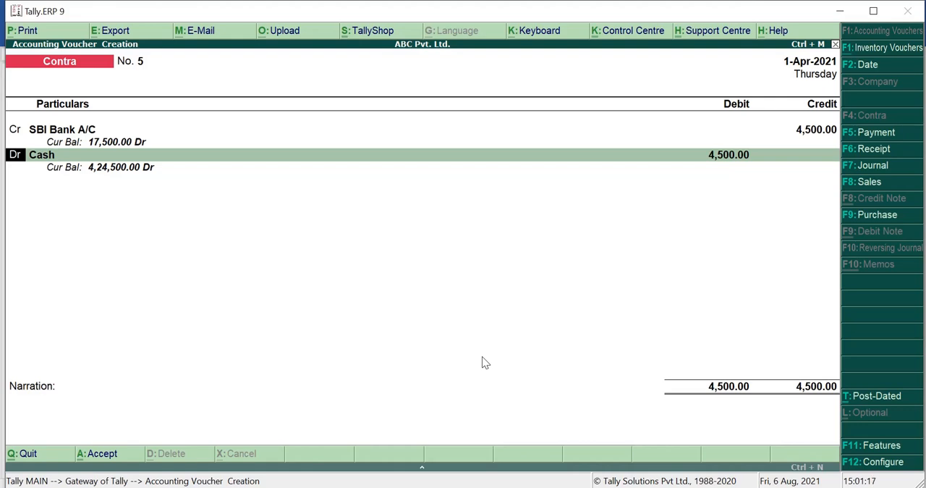
Step: Debit the HDFC Bank A/C ledger with 4,500 in place of Cash in the transfer voucher
key("Return")
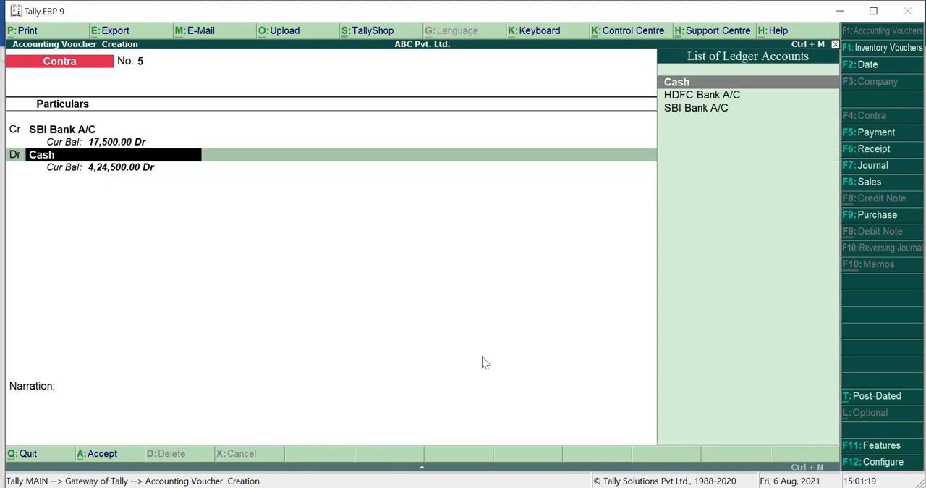
type("HDFC")
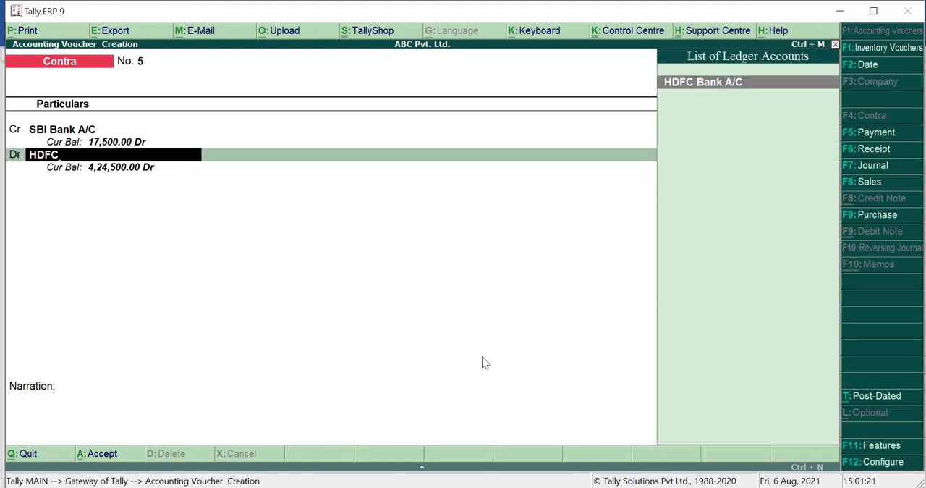
key("Return")
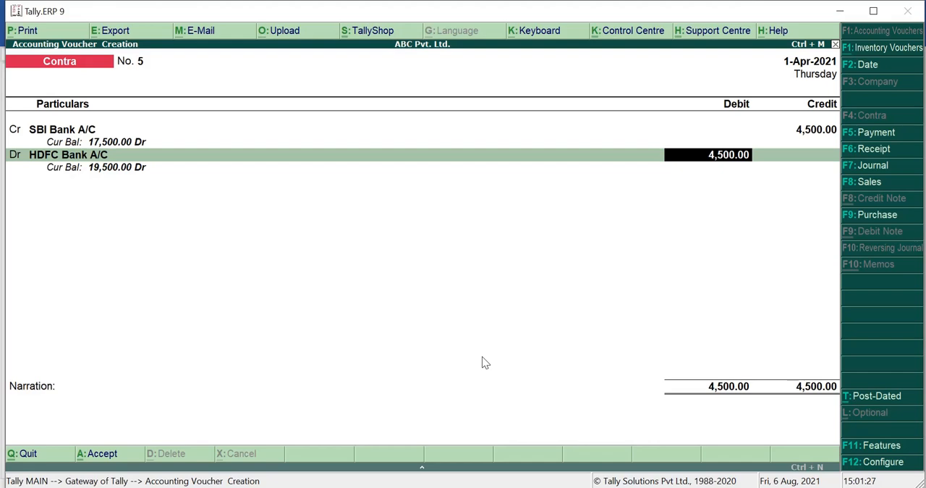
key("Return")
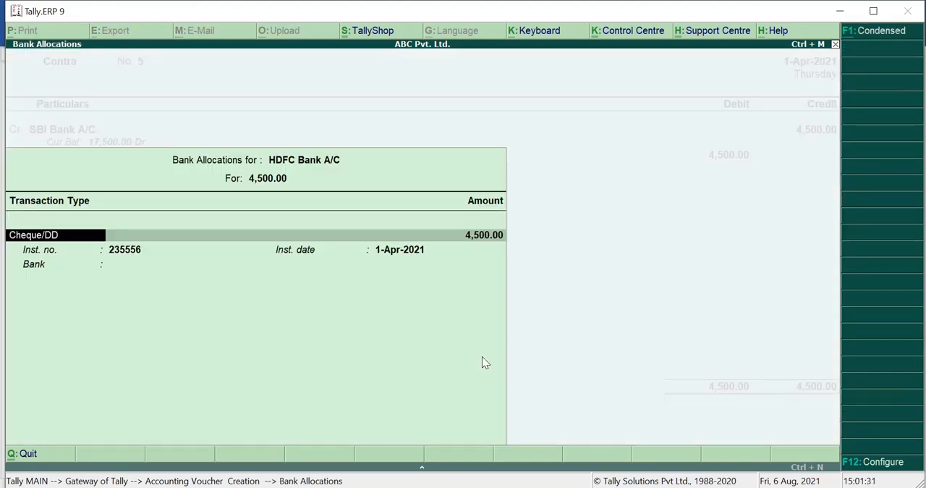
Step: Accept the HDFC Bank A/C allocation as Cheque/DD with the existing instrument number and date, leaving the bank blank
key("Return")
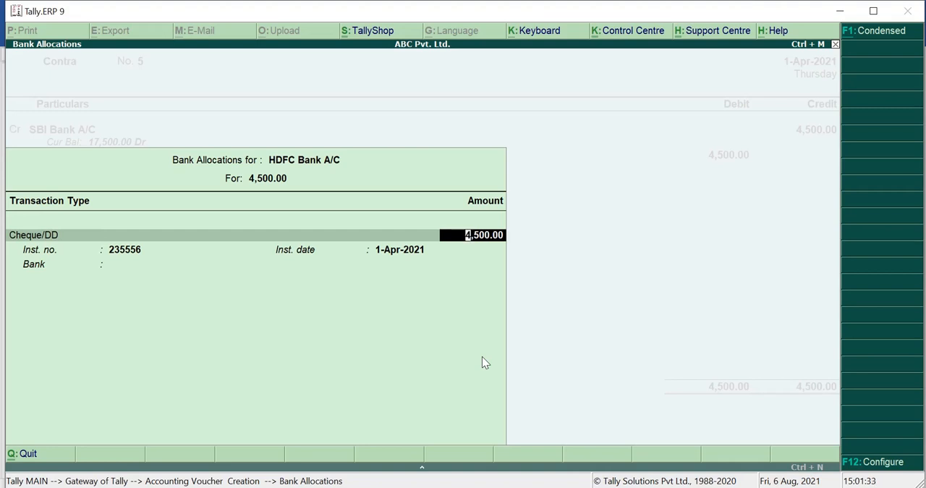
key("Return")
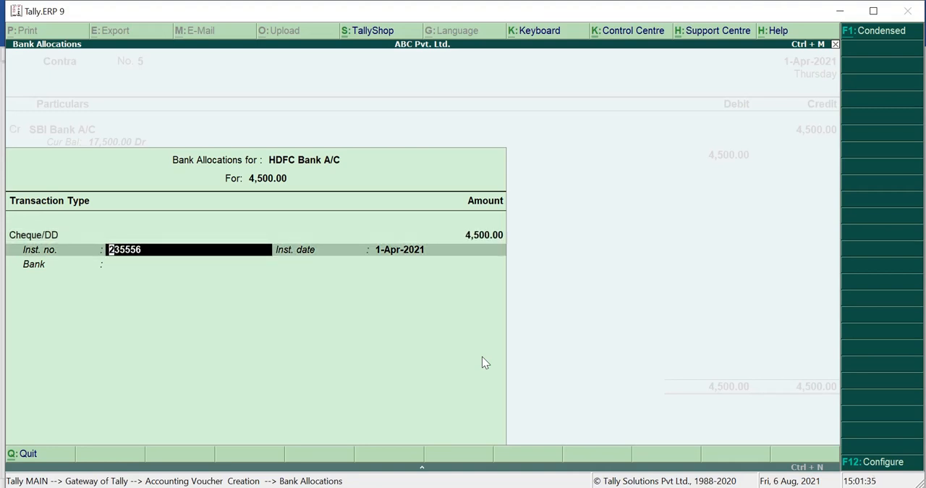
key("Return")
key("Return")
key("Return")
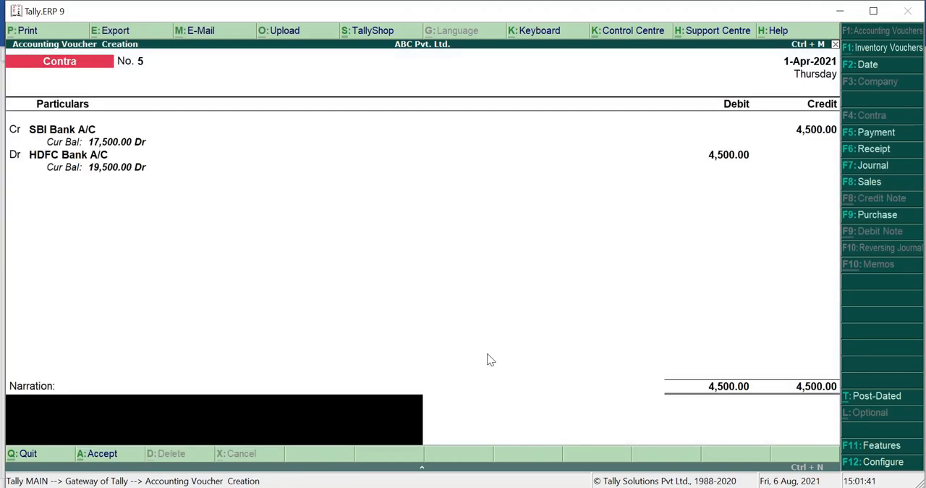
Step: Add the narration "Amount Transferred from SBI A/C to HDFC A/C" and save the Contra voucher
type("Amount Transferred")
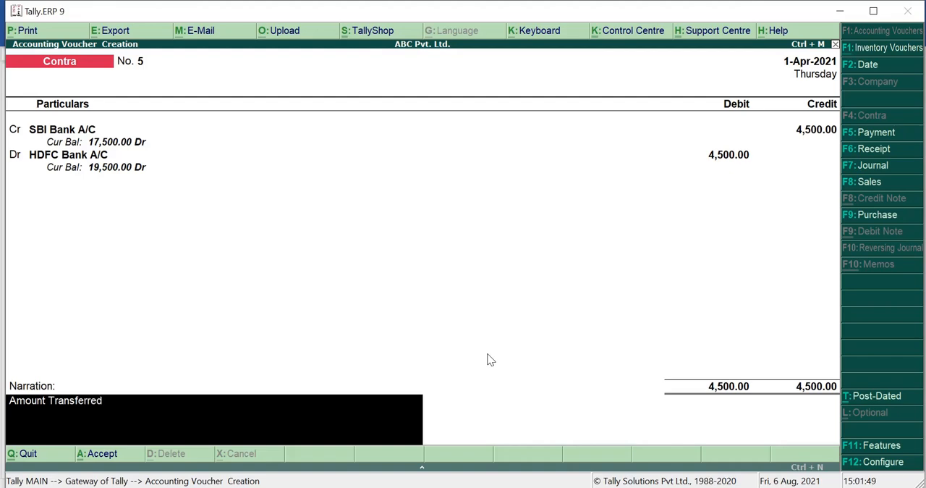
type(" from SBI A/C")
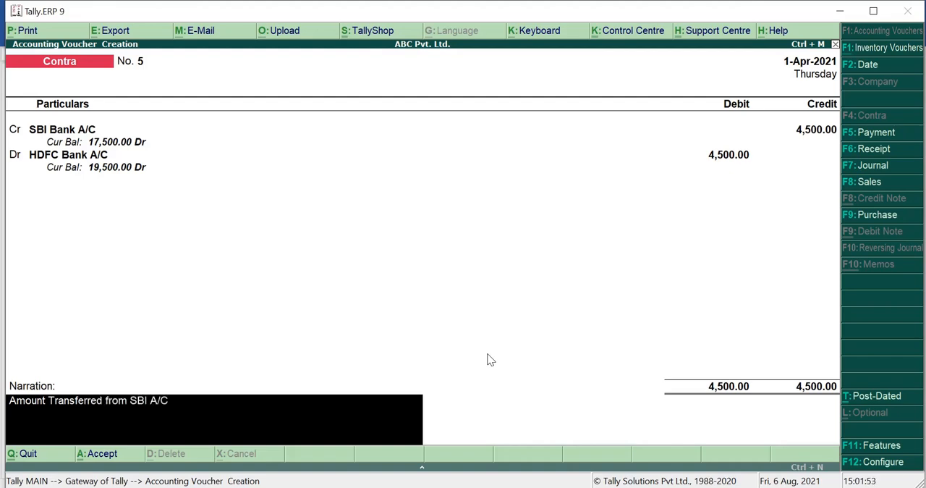
type(" to HDFC A/C")
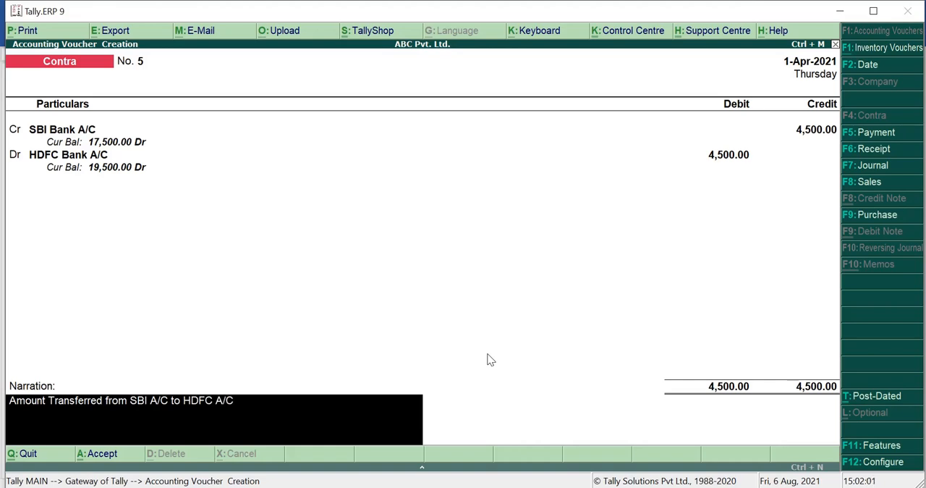
key("Return")
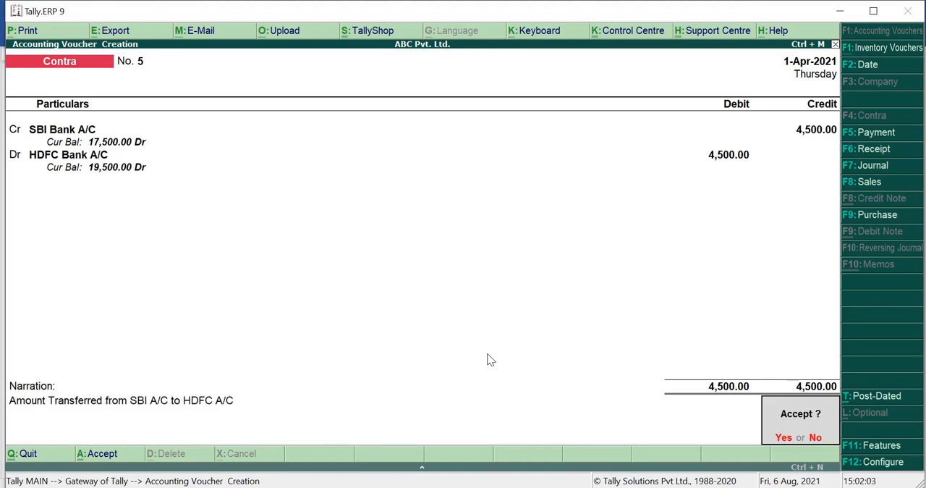
key("y")
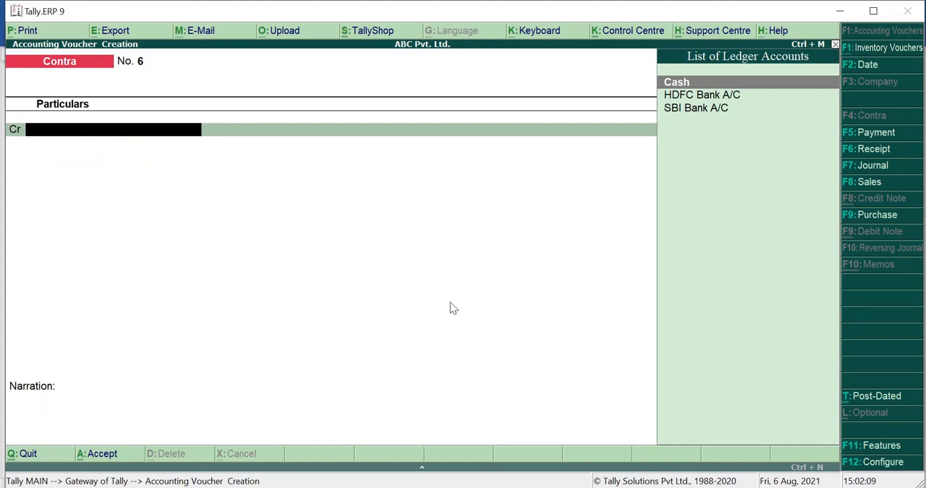
Step: Leave voucher creation and view the company's Balance Sheet in detailed form
key("Escape")
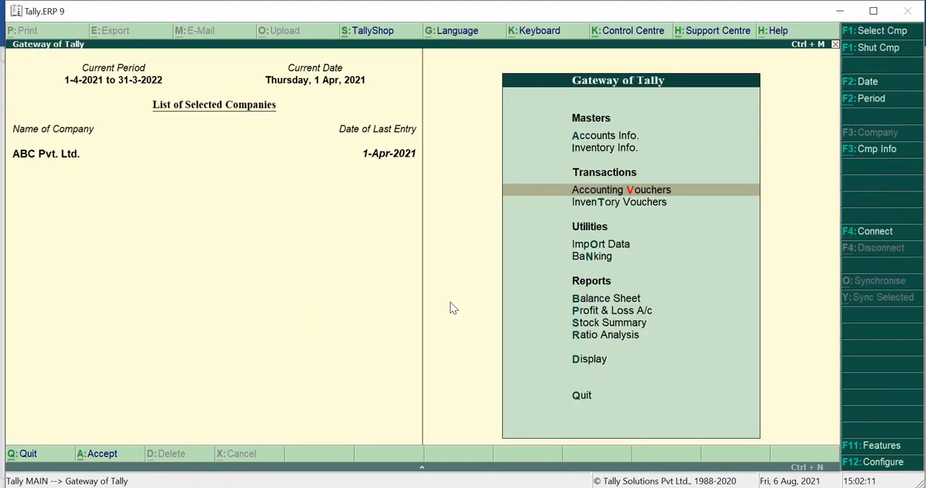
key("Down")
key("Down")
key("Down")
key("Down")
key("Return")
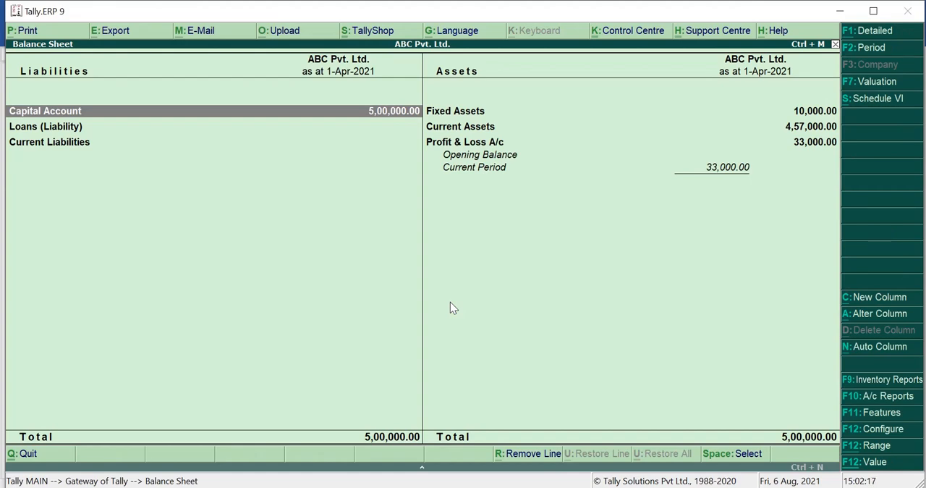
key("alt+F1")
key("Right")
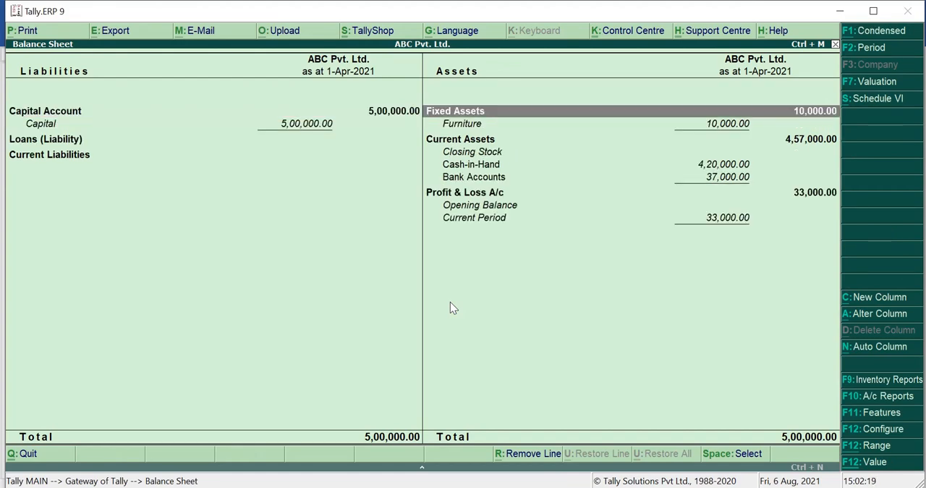
Step: Drill down from Bank Accounts under Current Assets to the HDFC Bank A/C vouchers for April and review each entry
key("Down")
key("Down")
key("Down")
key("Down")
key("Down")
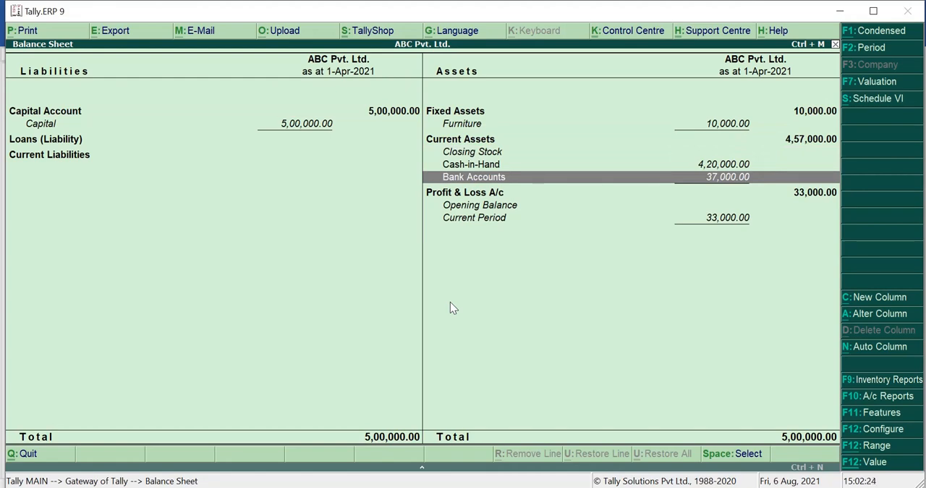
key("Return")
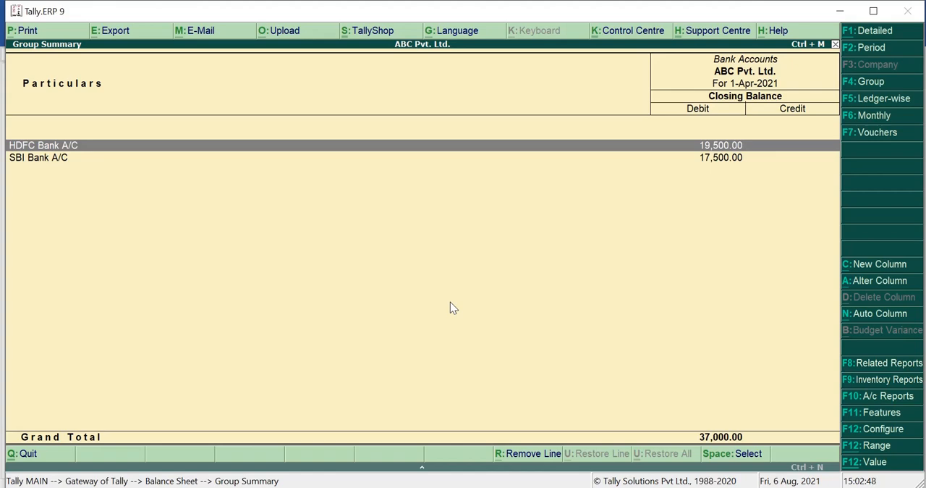
key("Return")
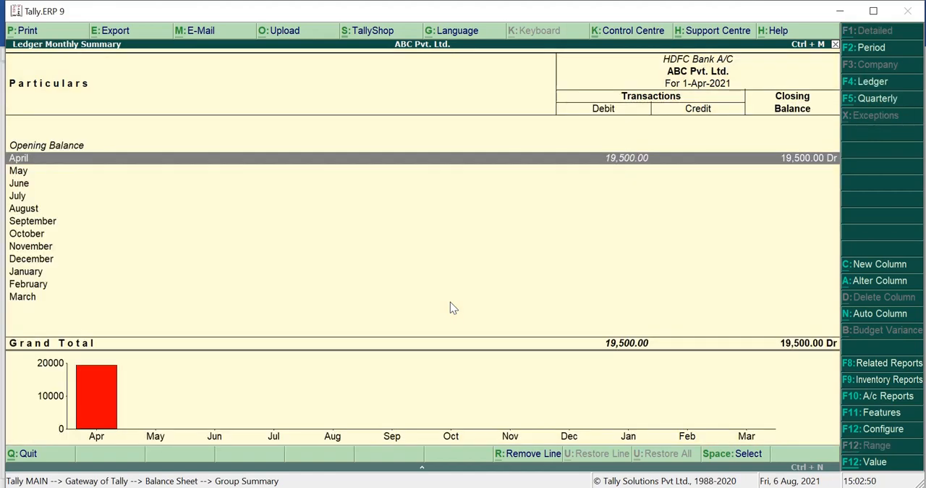
key("Return")
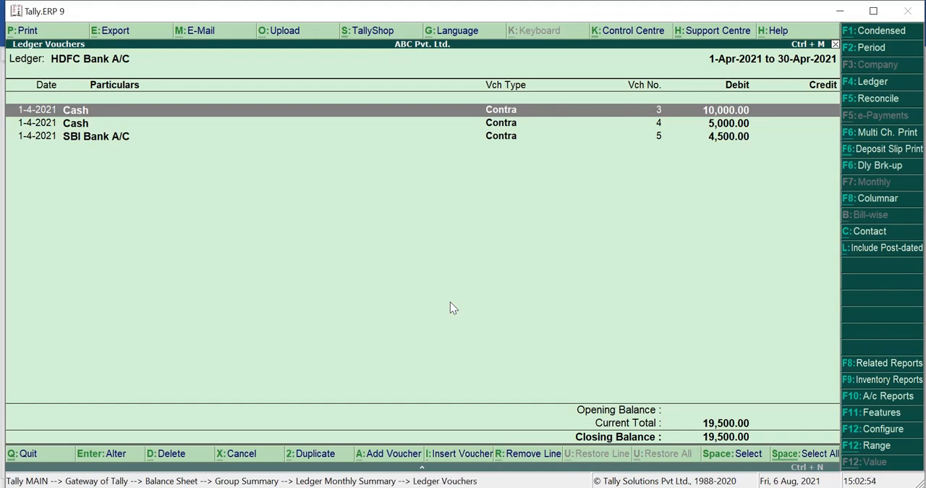
key("Down")
key("Down")
key("Up")
key("Up")
key("Escape")
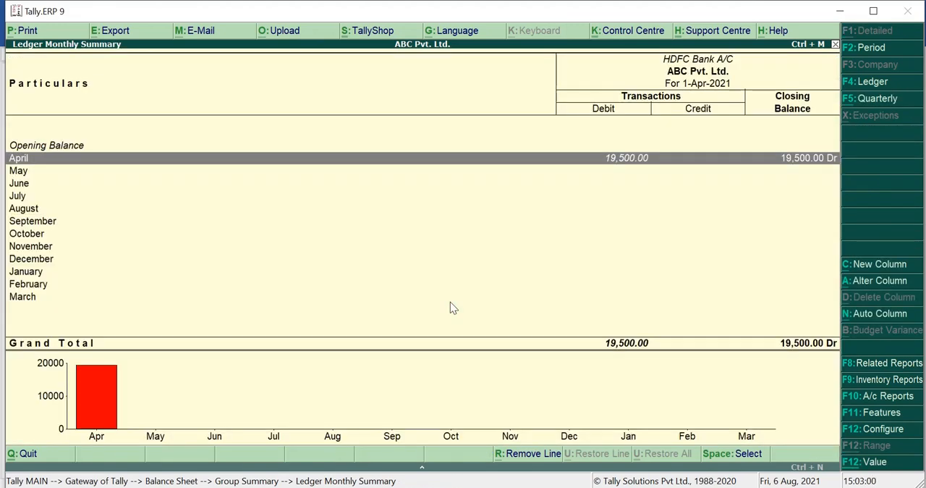
Step: Review the April vouchers of the SBI Bank A/C ledger, and return to the Gateway of Tally
key("Escape")
key("Down")
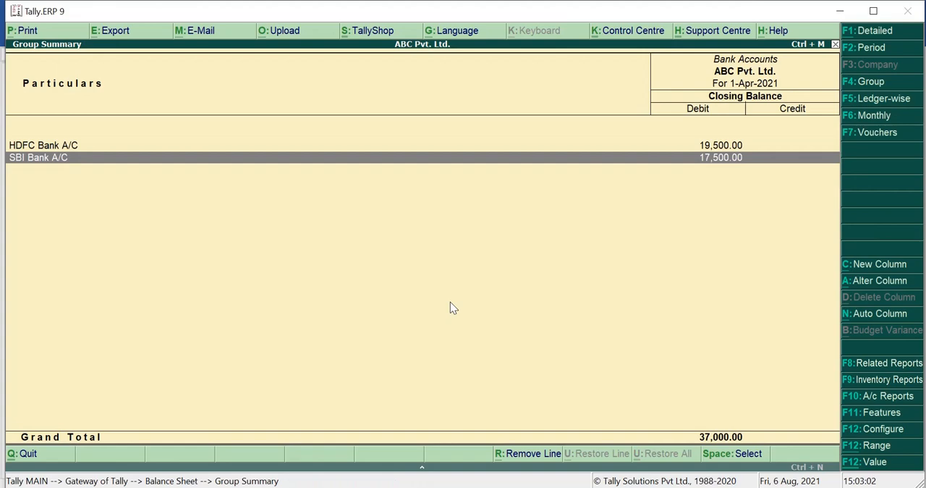
key("Return")
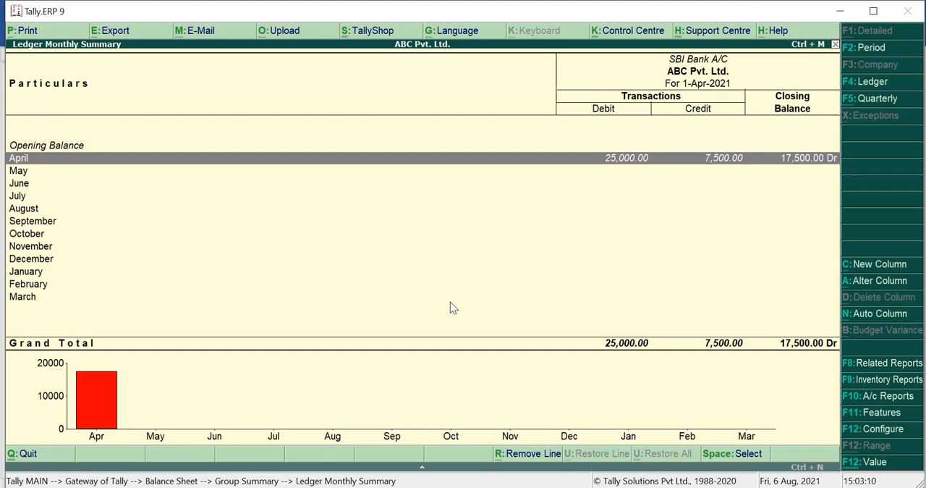
key("Return")
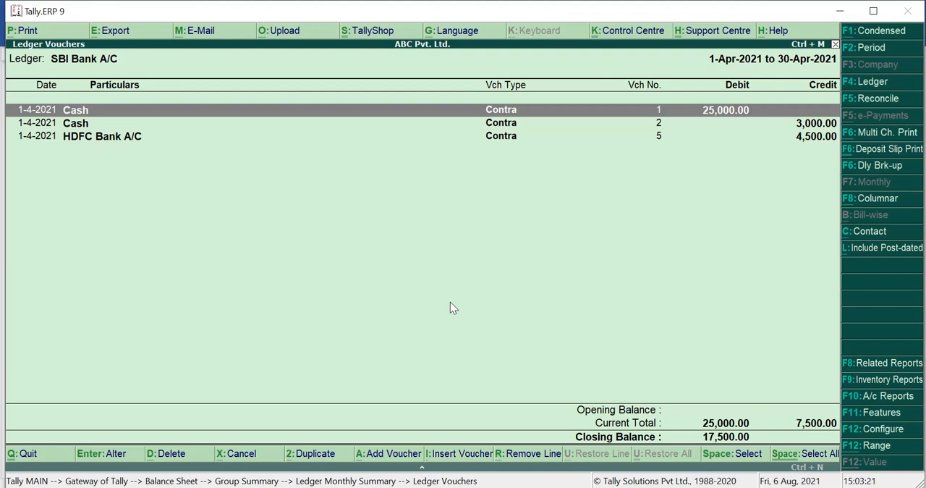
key("Escape")
key("Escape")
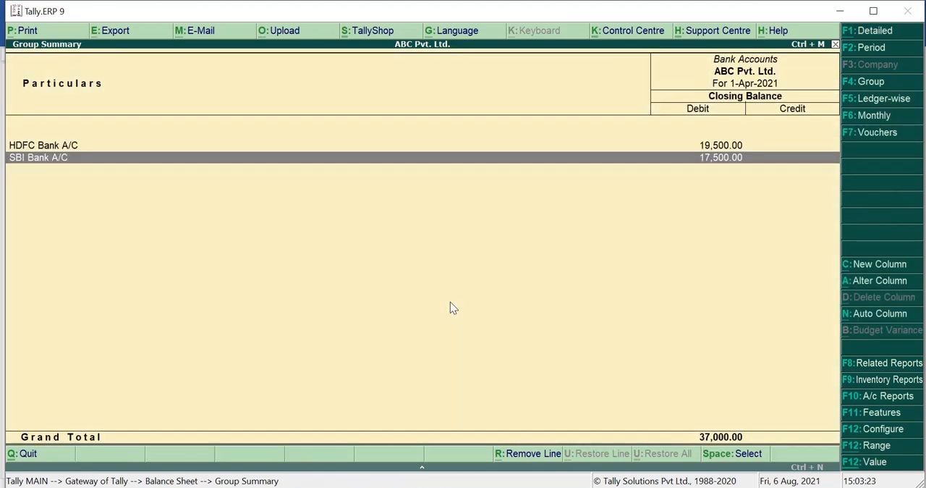
key("Escape")
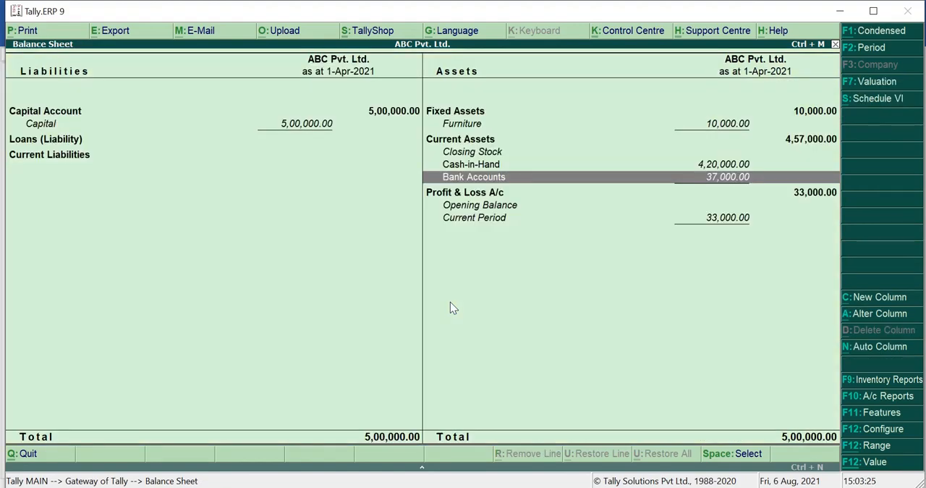
key("Escape")
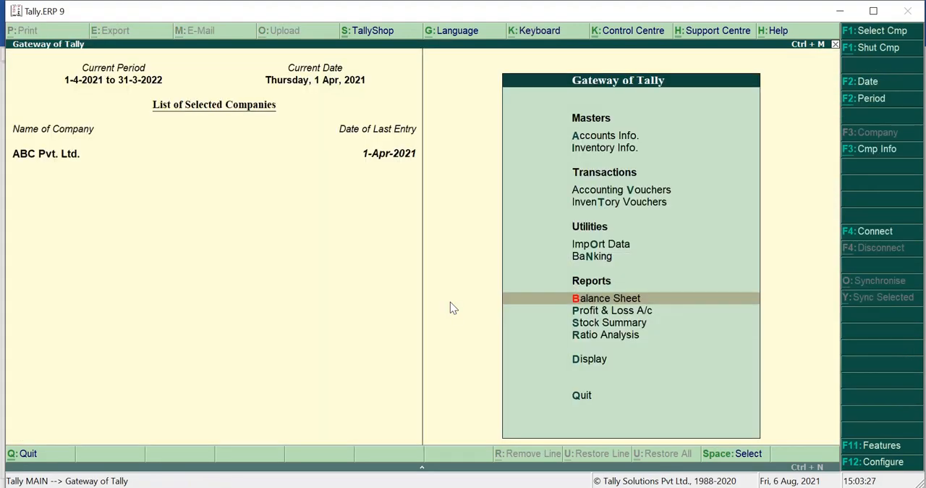
key("Escape")
key("Escape")
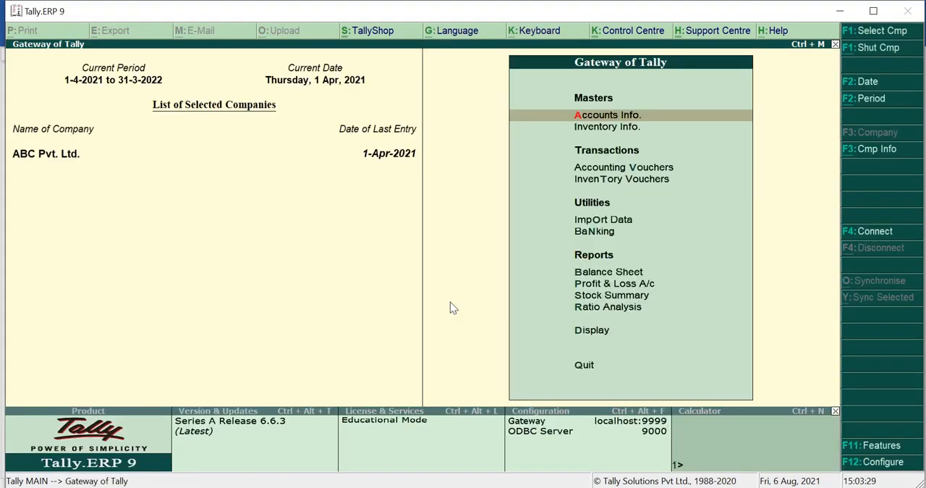